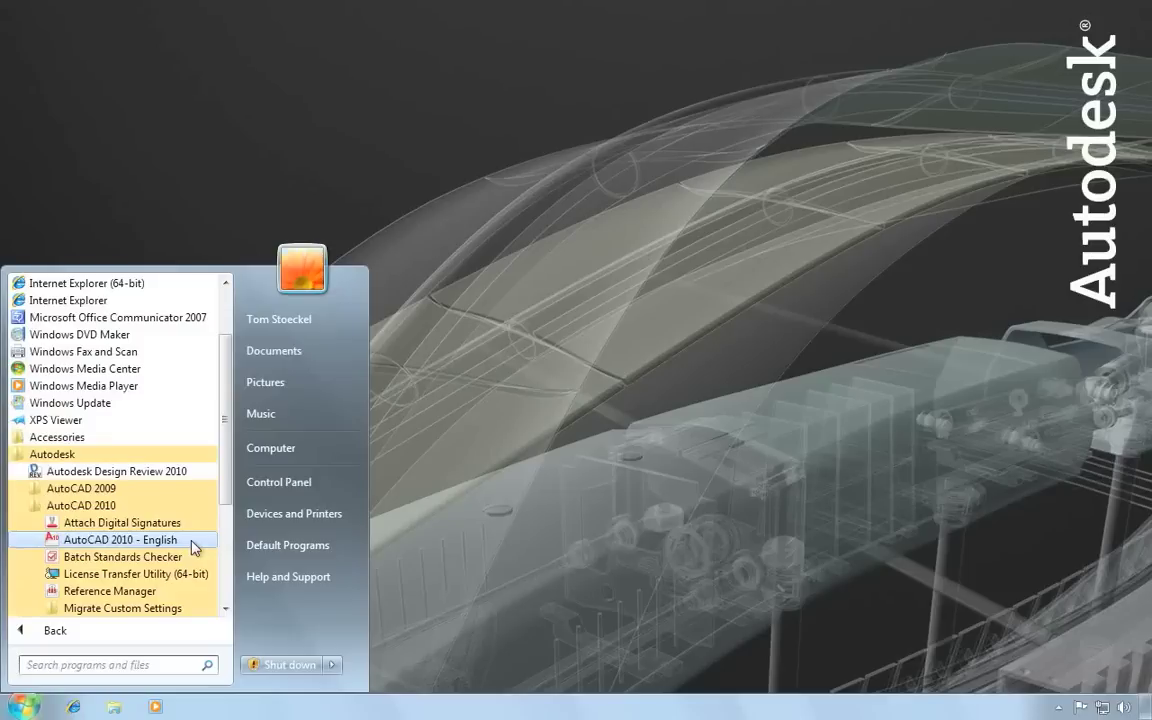
# Step: Launch AutoCAD 2010 - English and check which previous releases custom settings can be migrated from
pyautogui.click(193, 546)
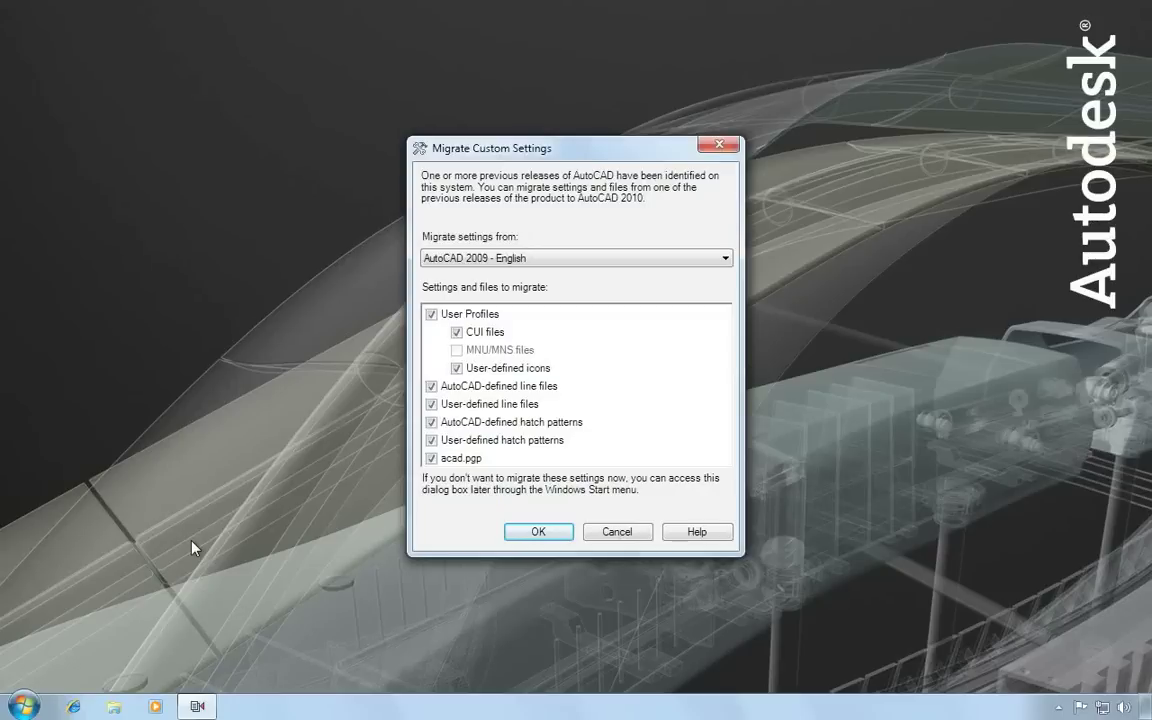
pyautogui.click(726, 260)
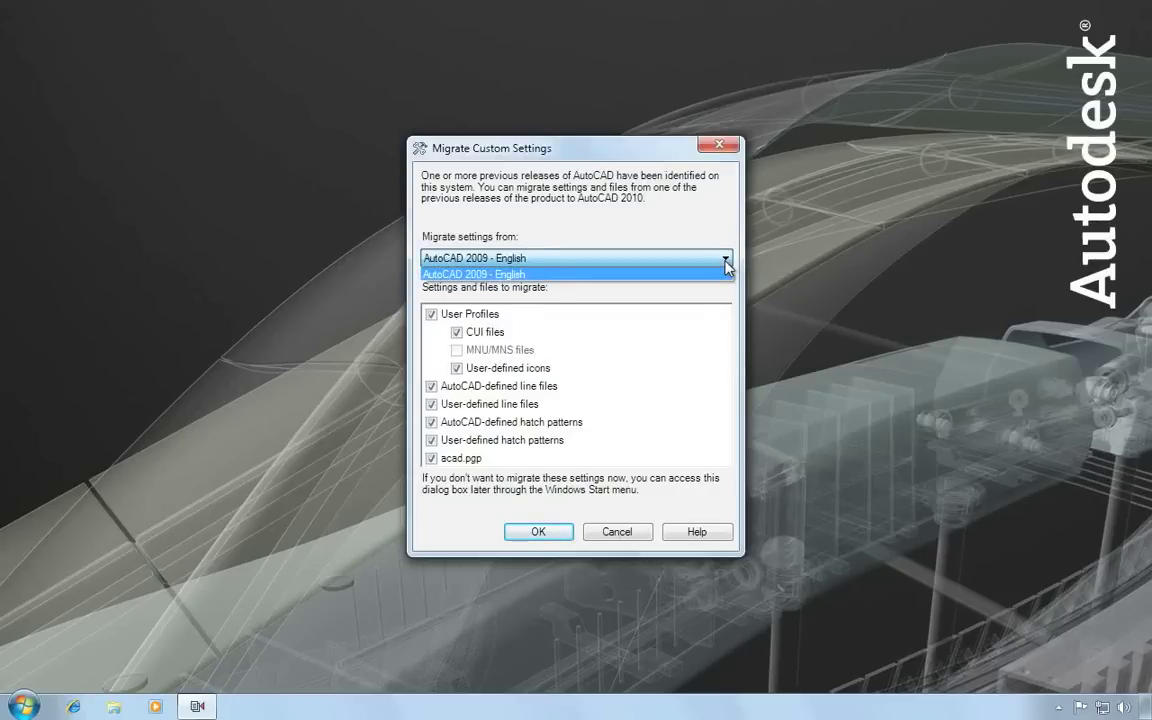
pyautogui.click(726, 262)
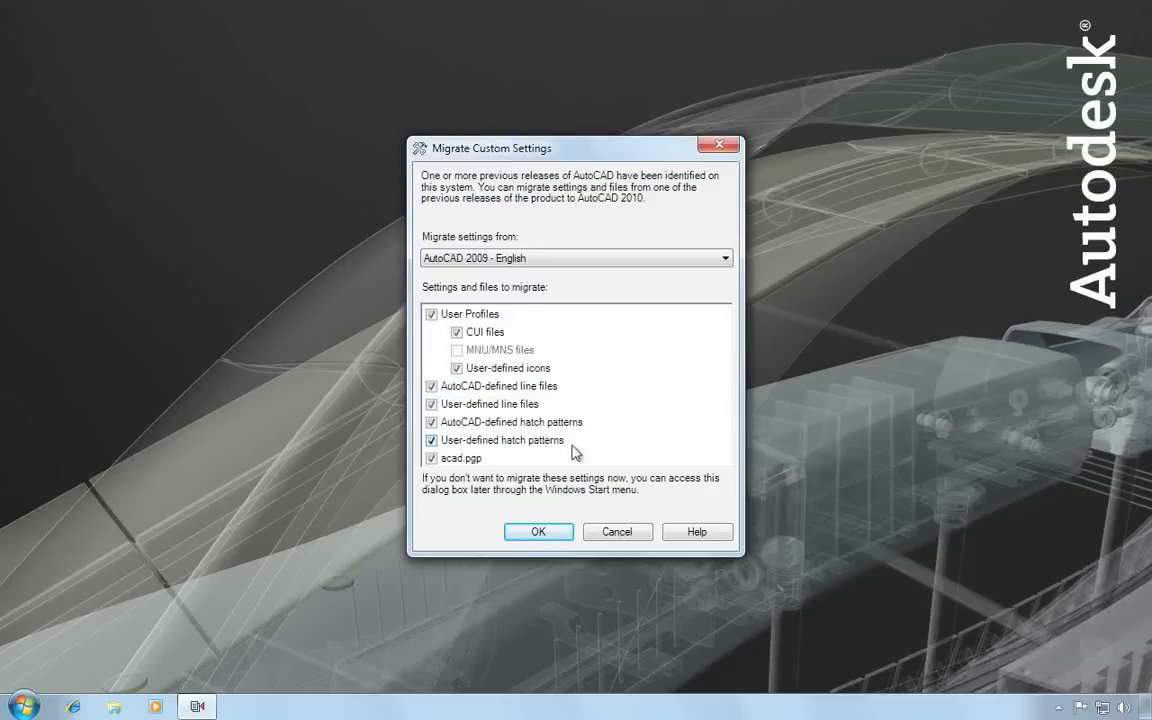
# Step: Locate the Migrate Custom Settings tools in the AutoCAD 2010 program folder, and cancel the open settings migration
pyautogui.click(26, 708)
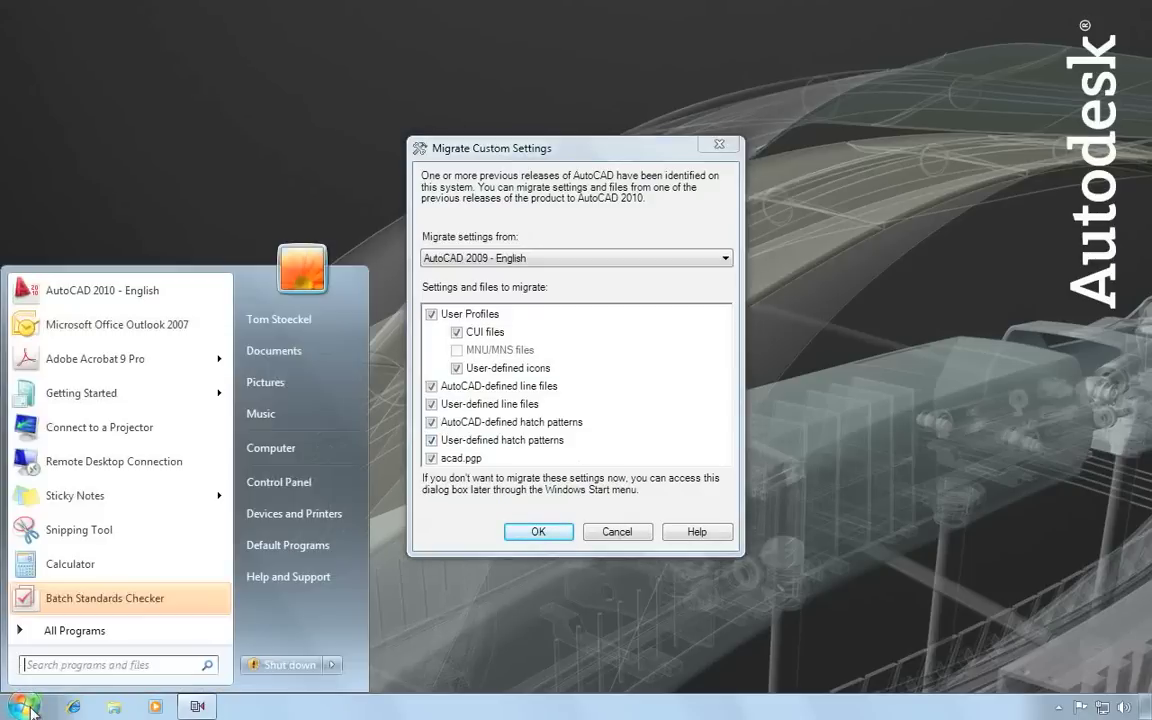
pyautogui.click(98, 628)
pyautogui.click(137, 455)
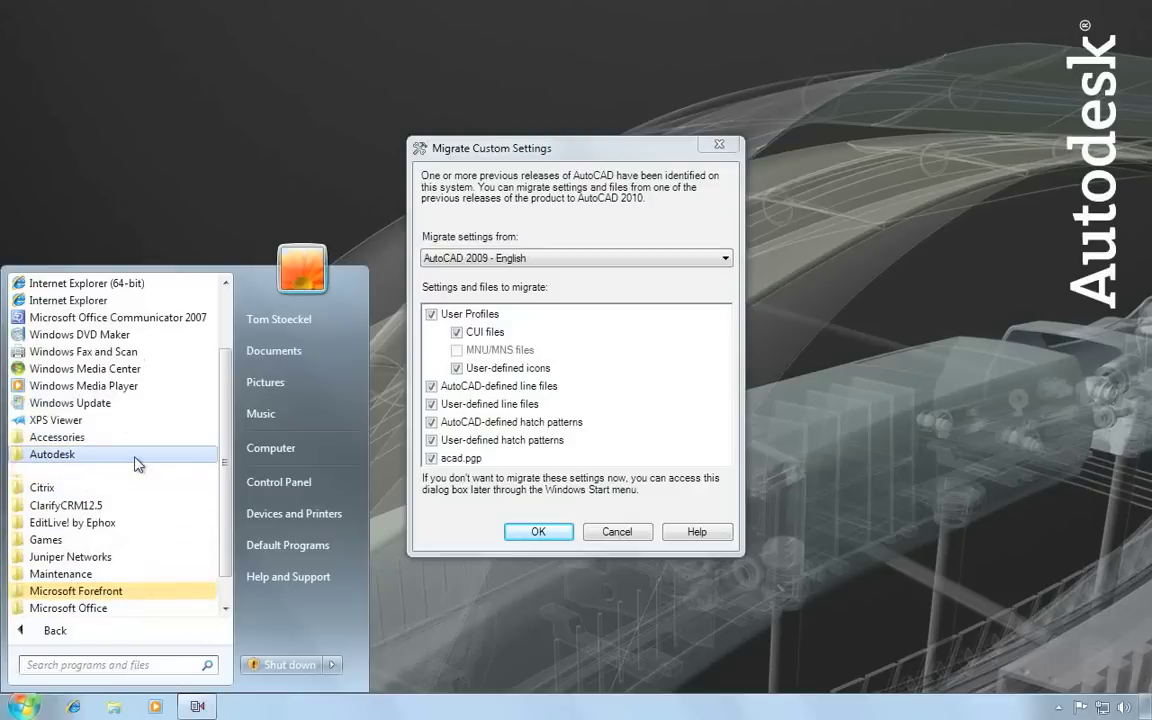
pyautogui.click(155, 506)
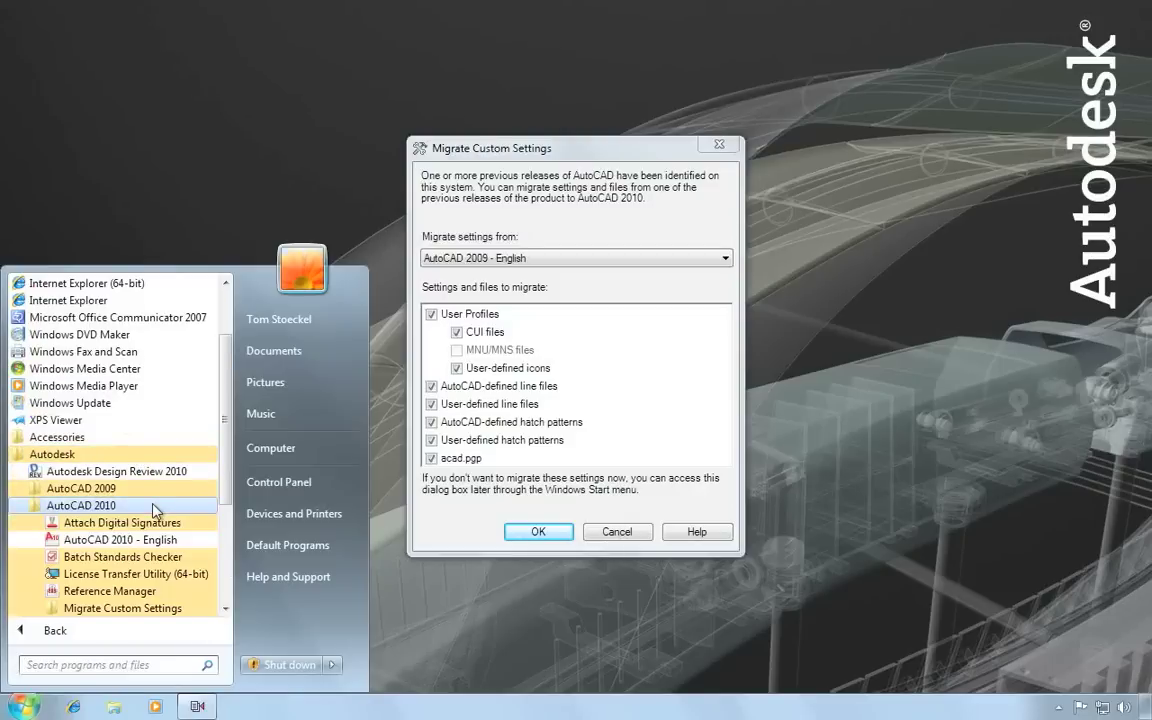
pyautogui.click(158, 612)
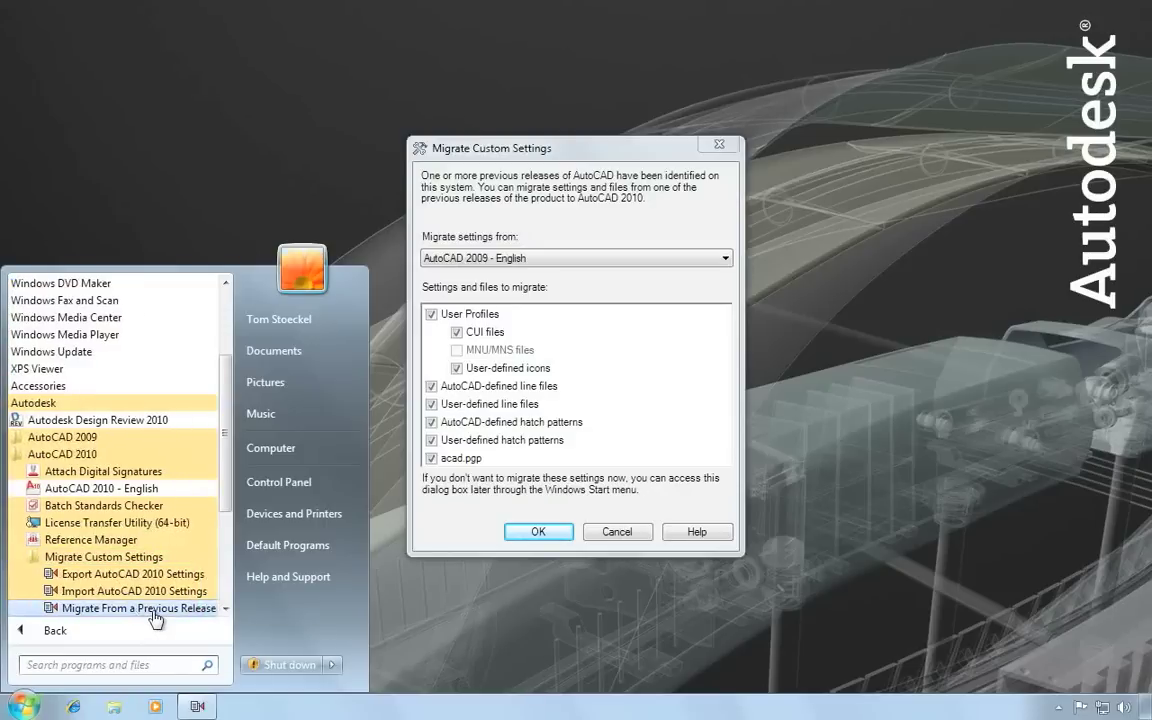
pyautogui.click(617, 532)
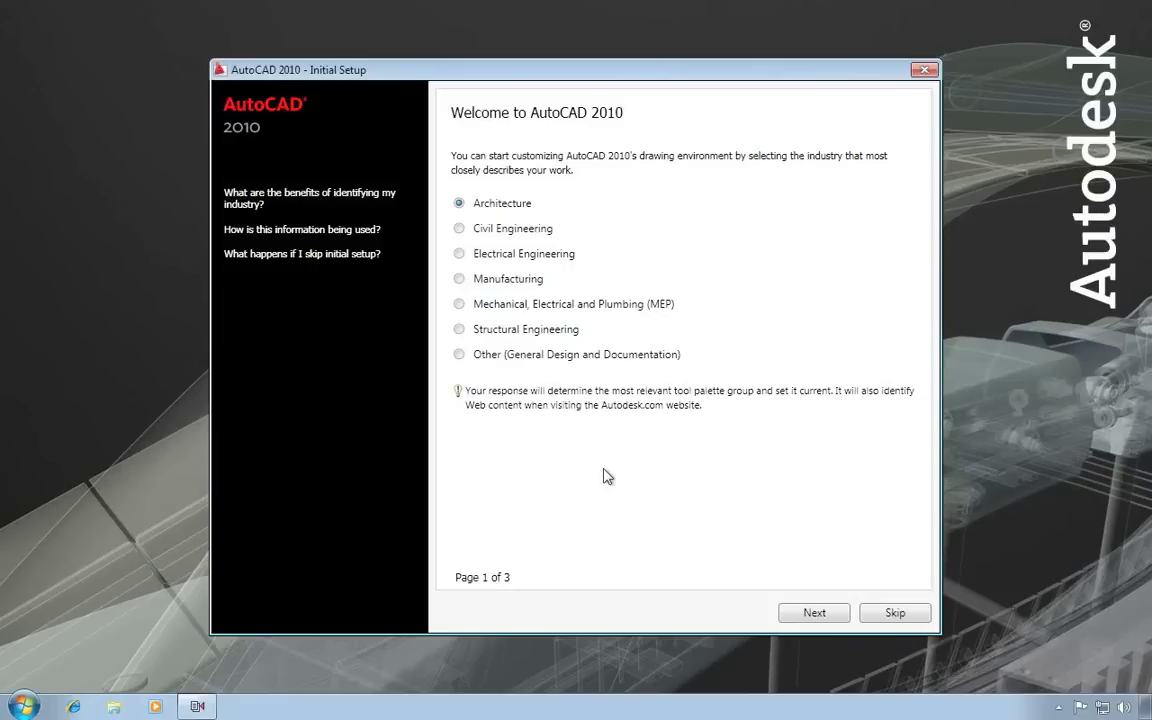
# Step: Choose Civil Engineering as the industry and include Sheet Sets and 3D Modeling in the default workspace
pyautogui.click(508, 230)
pyautogui.click(825, 617)
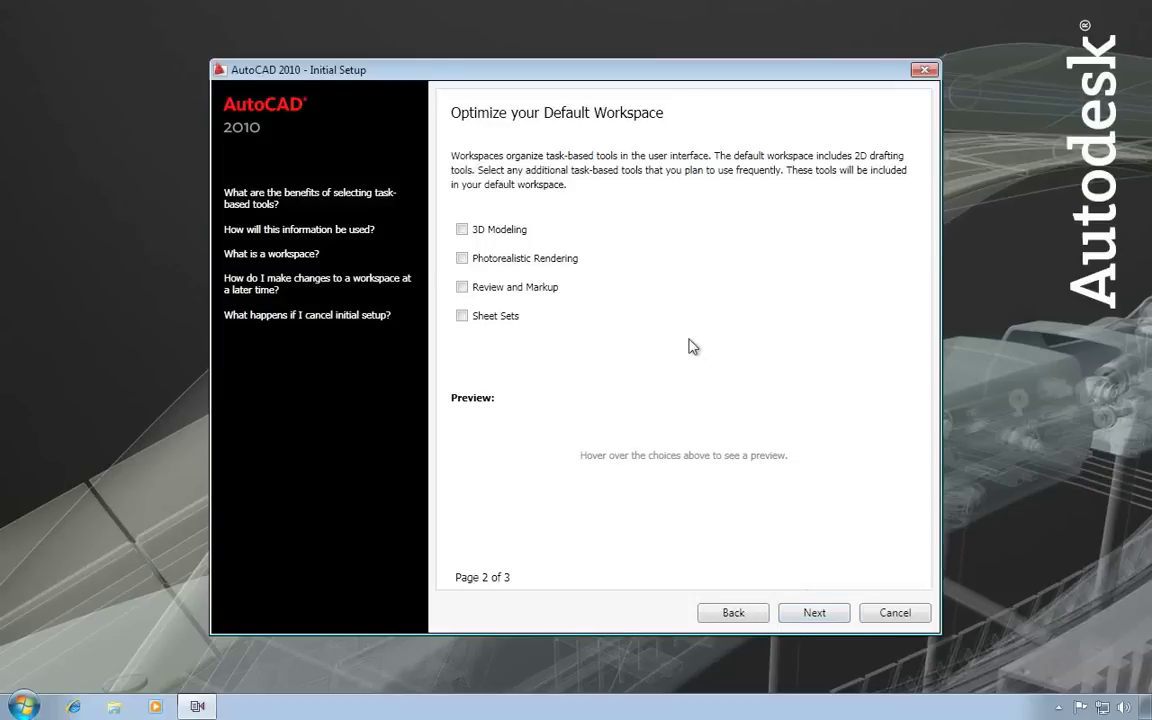
pyautogui.click(462, 317)
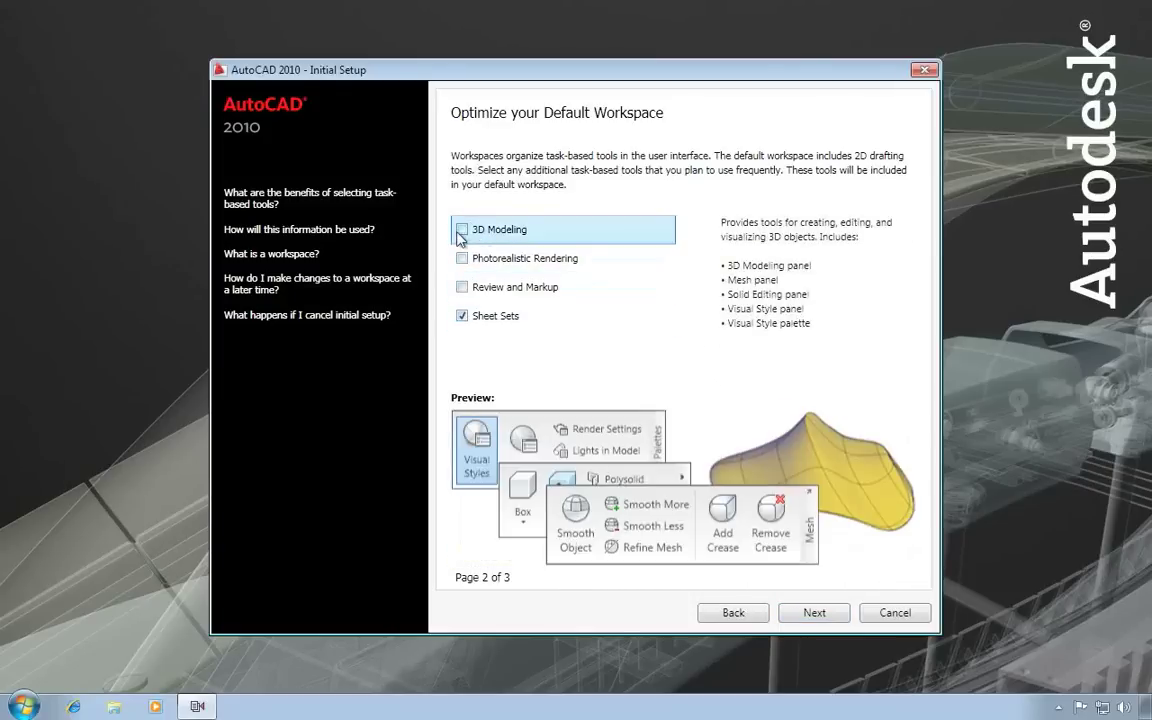
pyautogui.click(462, 230)
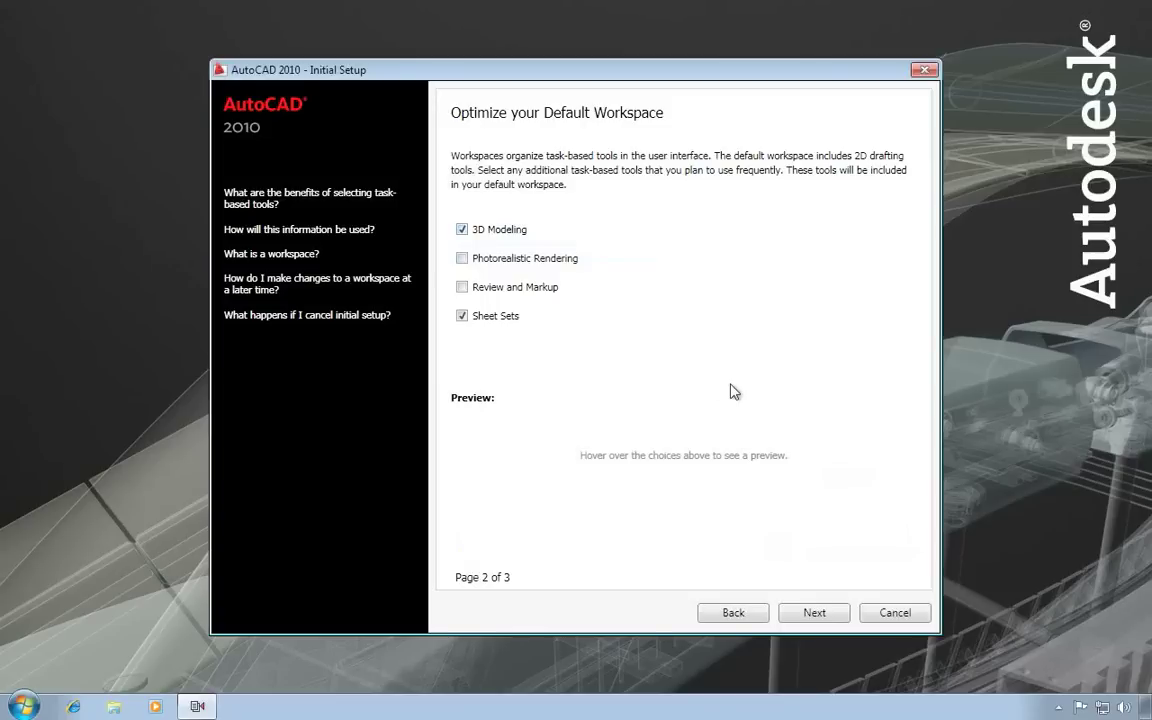
pyautogui.click(815, 613)
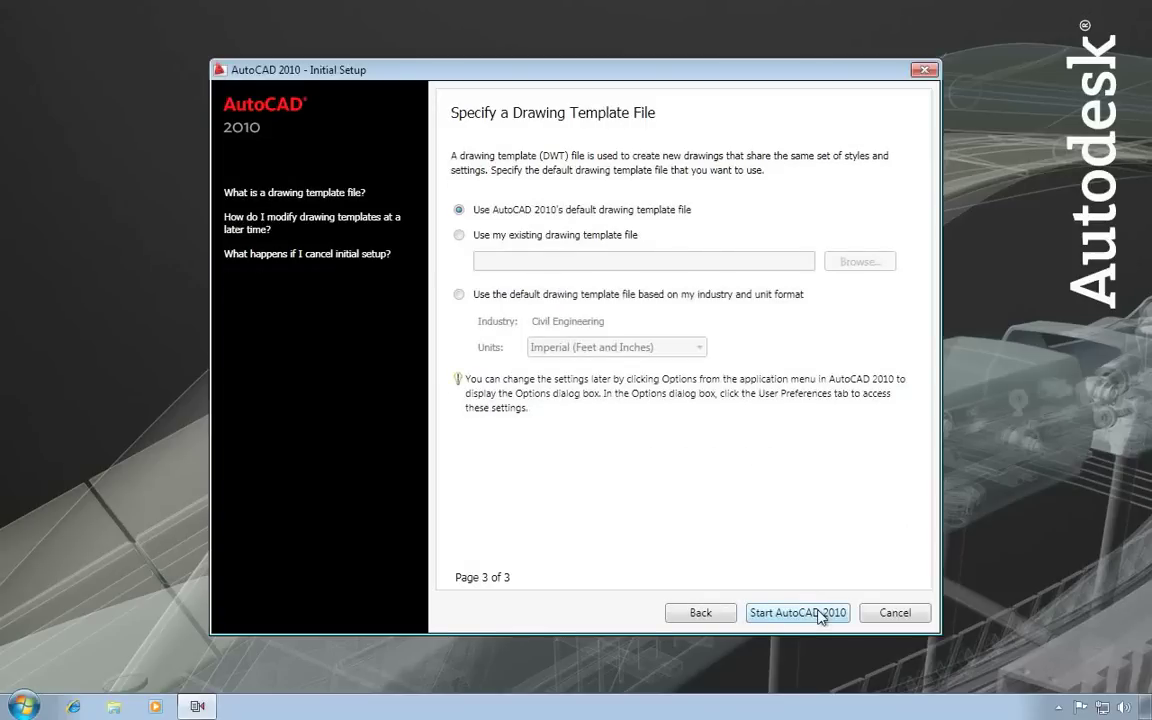
# Step: Select the default drawing template based on industry and unit format, and go back to the industry choice
pyautogui.click(614, 238)
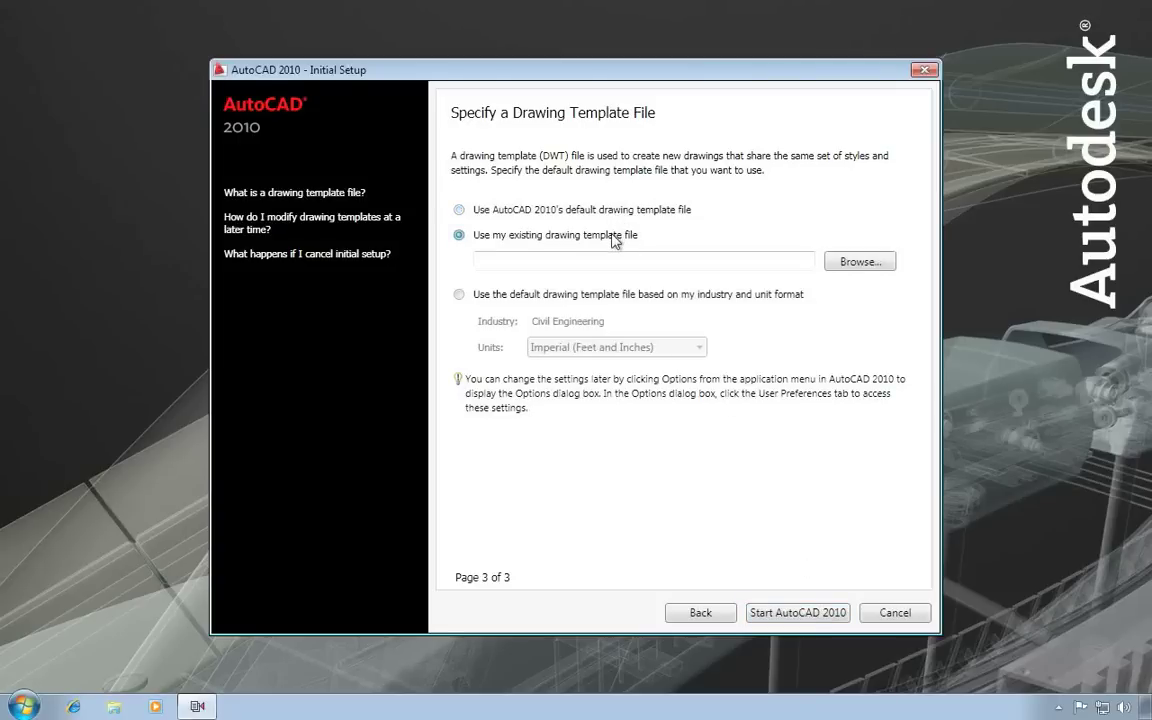
pyautogui.click(610, 297)
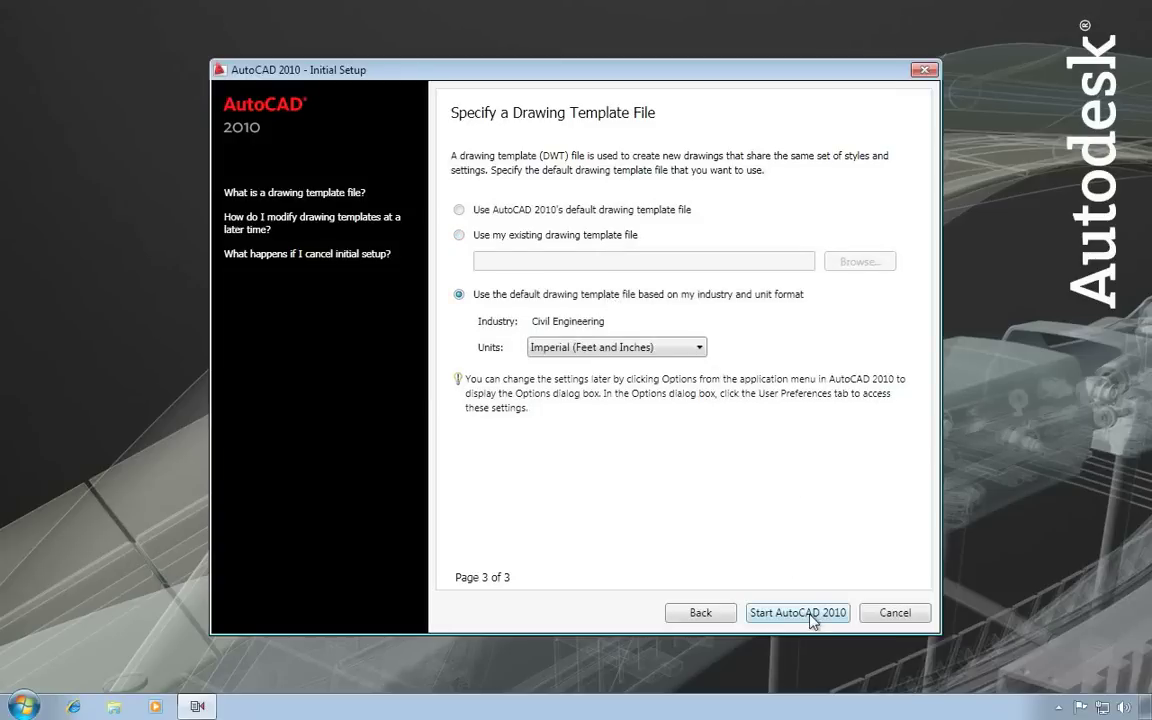
pyautogui.click(704, 614)
pyautogui.click(707, 615)
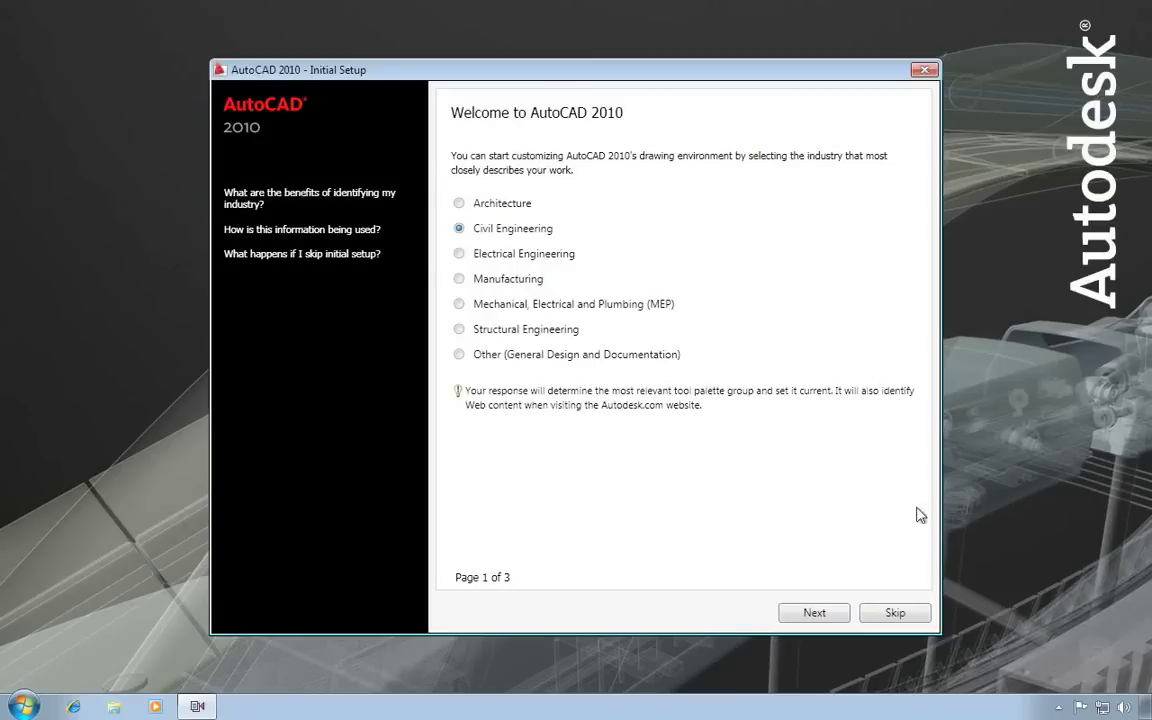
# Step: Skip Initial Setup, turn off the reminder for the next start, and start AutoCAD 2010
pyautogui.click(896, 613)
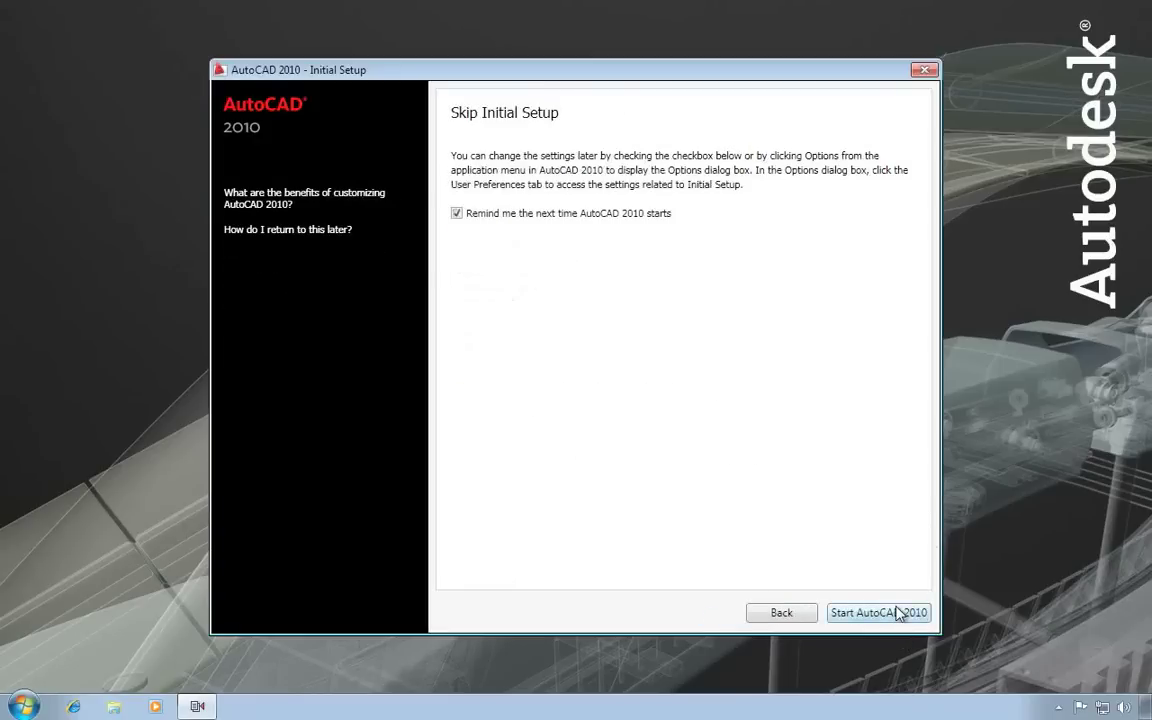
pyautogui.click(636, 222)
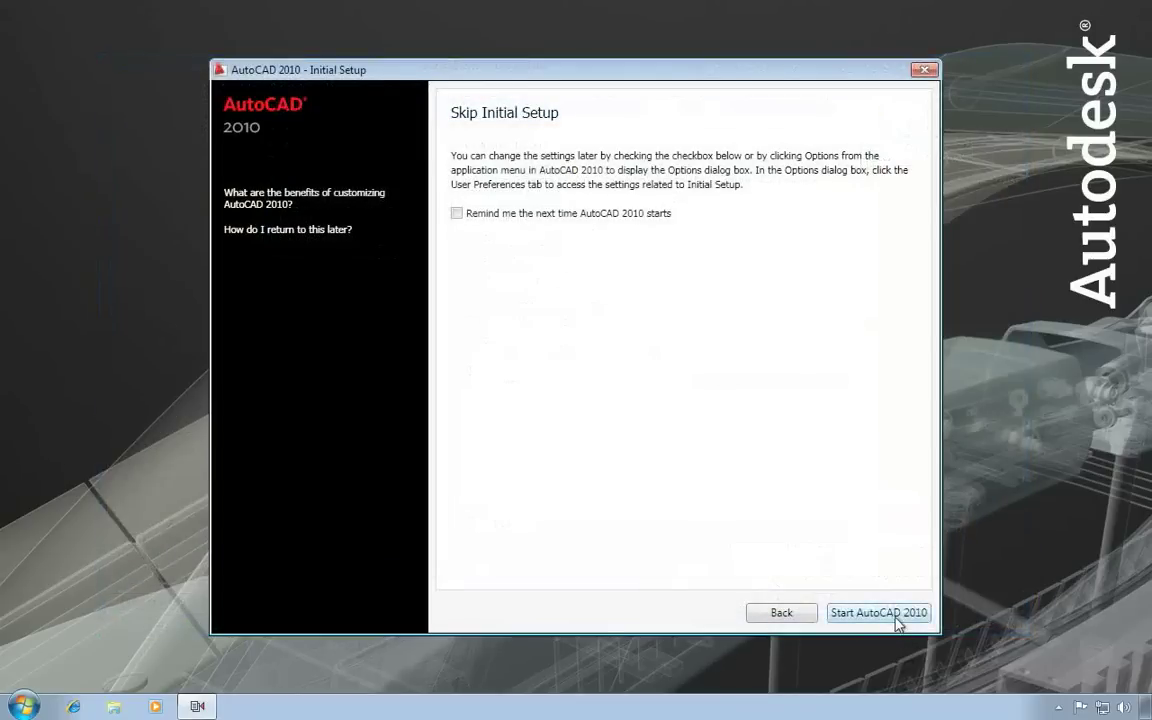
pyautogui.click(897, 620)
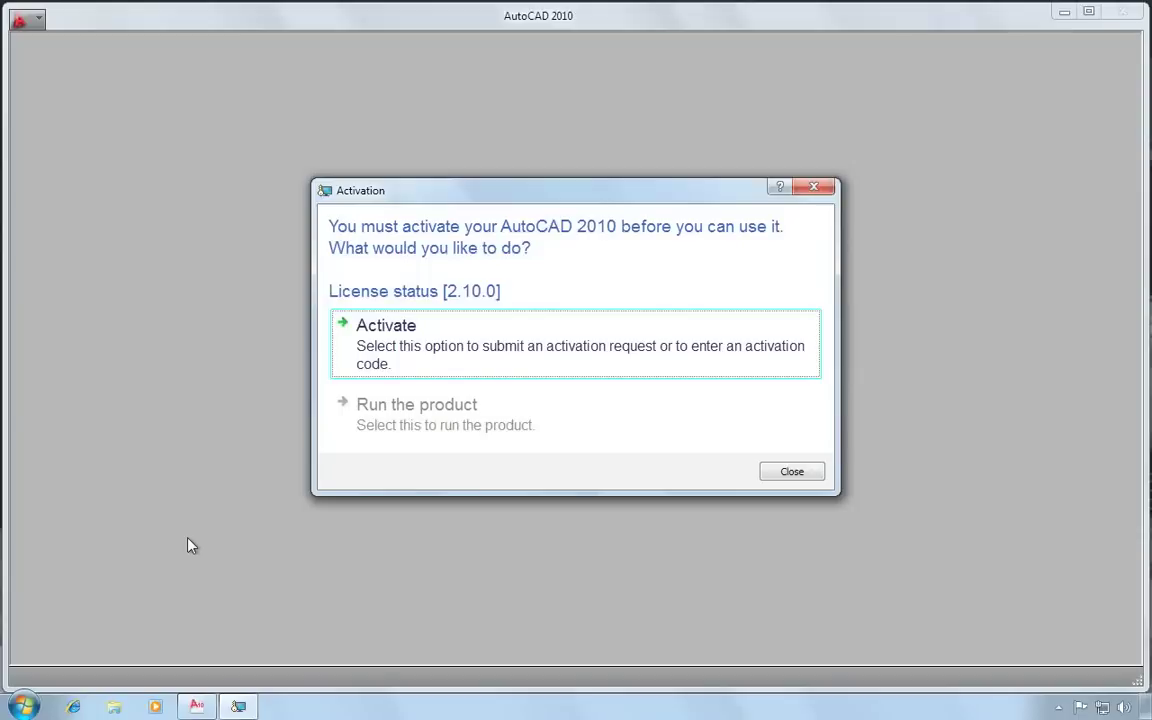
# Step: Start the product activation and view the paste and type options for entering an activation code
pyautogui.click(424, 358)
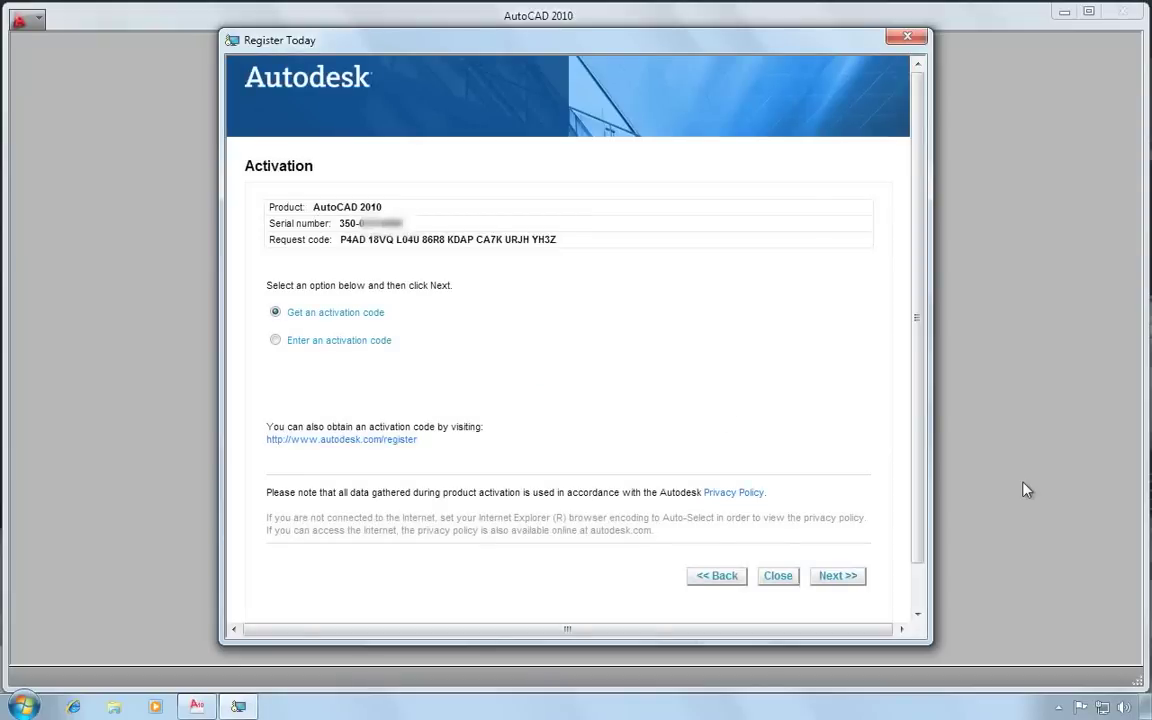
pyautogui.click(276, 341)
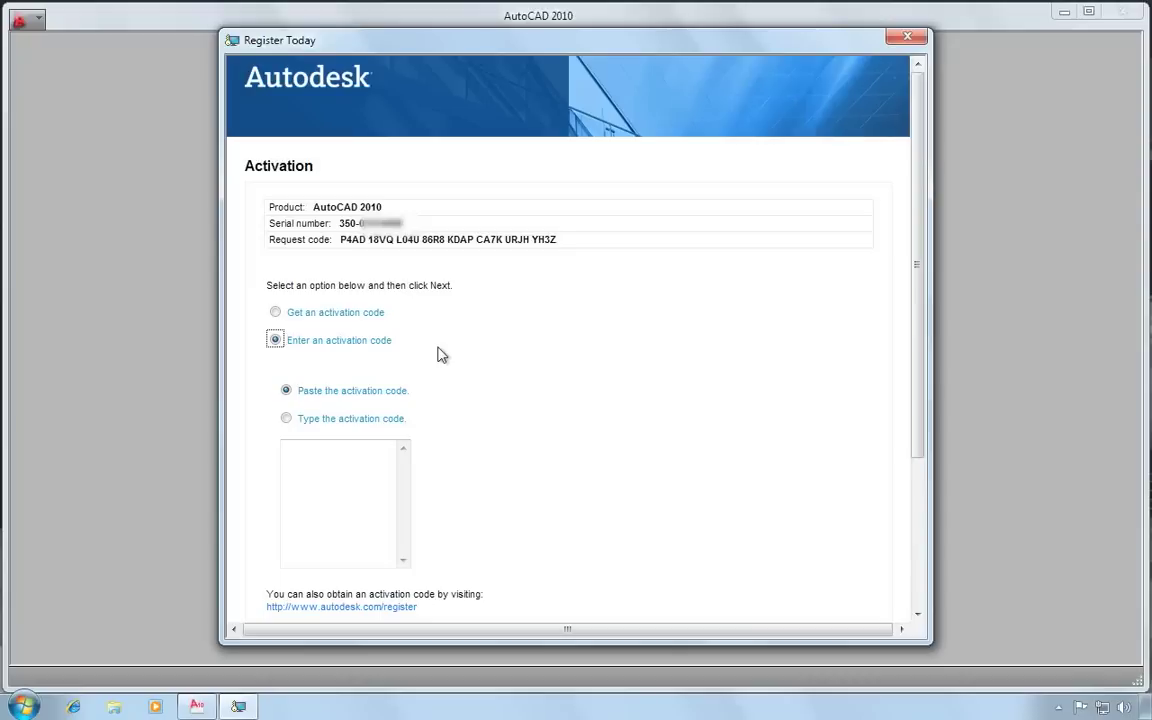
pyautogui.click(329, 488)
pyautogui.click(287, 419)
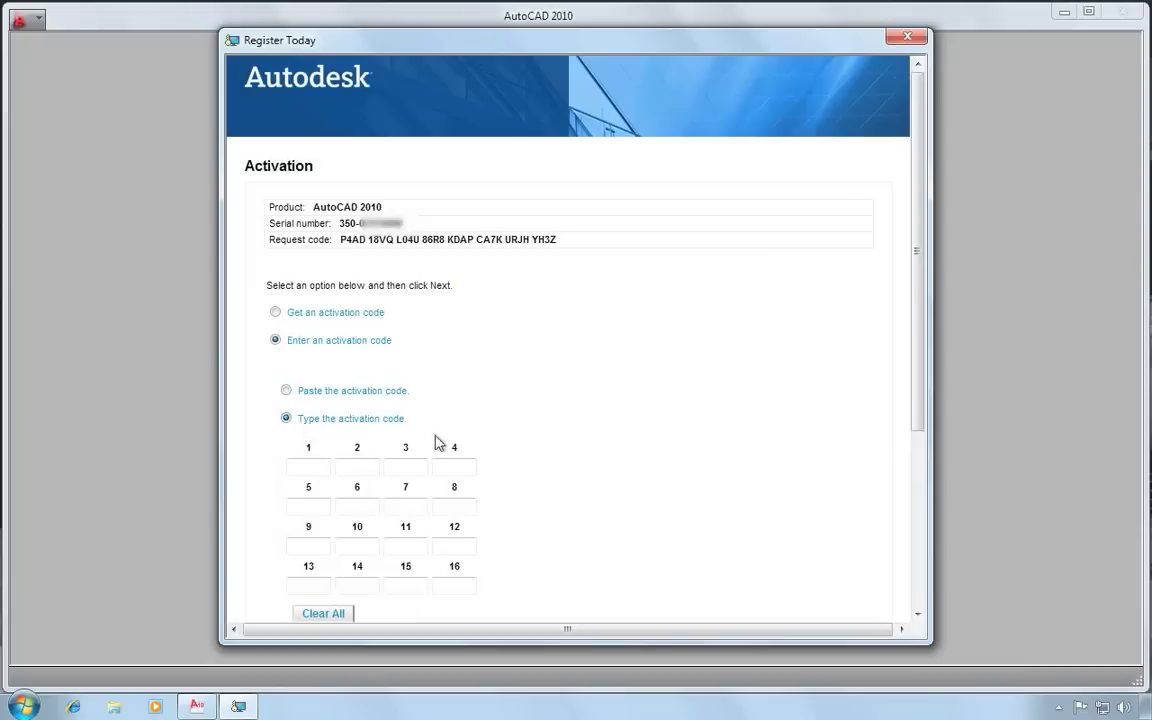
# Step: Get an activation code through a new Autodesk User ID, accept the suggested account changes, and finish the product registration
pyautogui.click(276, 313)
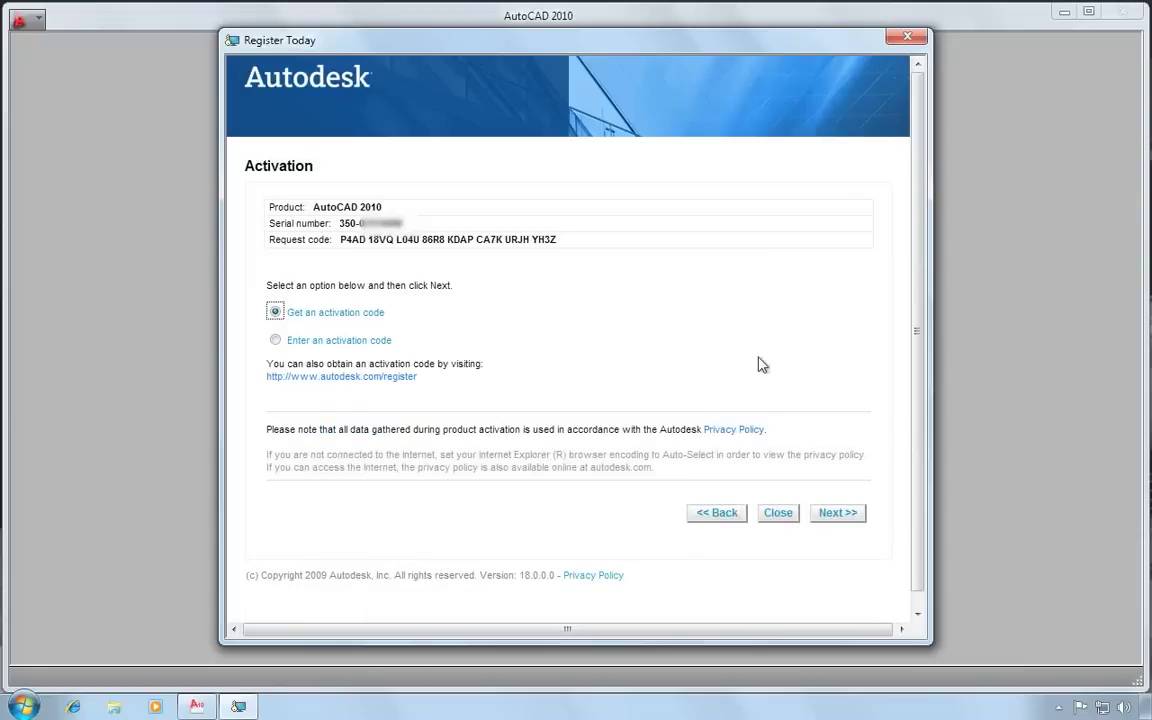
pyautogui.click(837, 513)
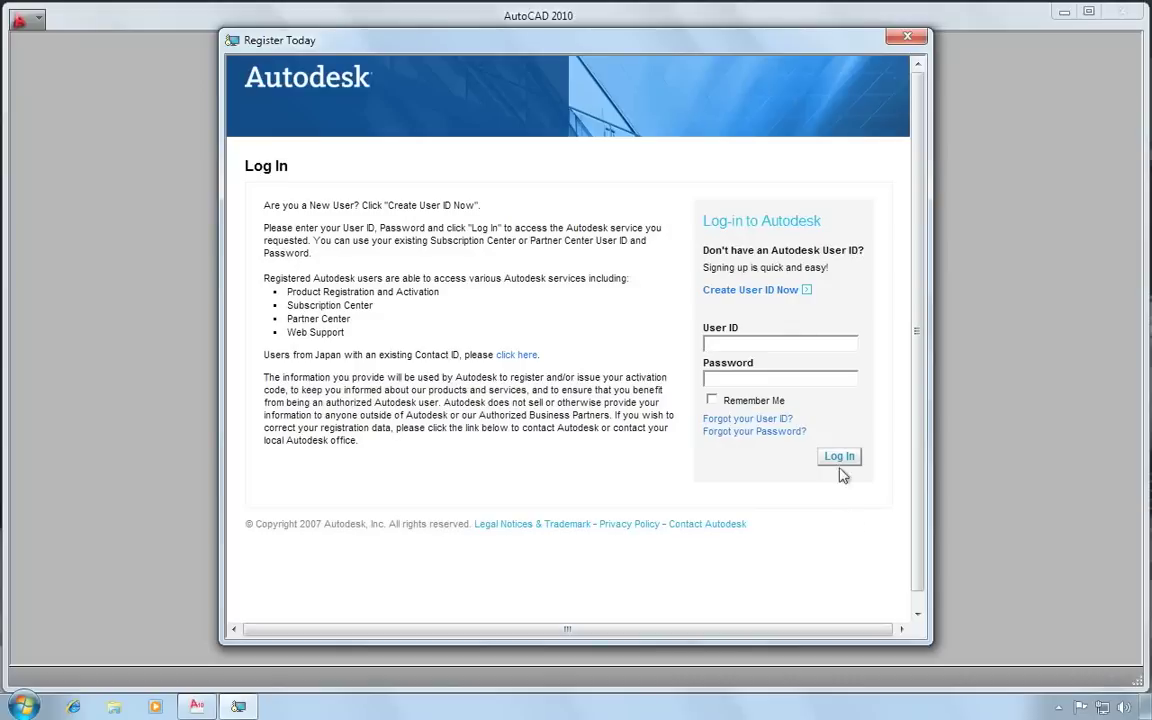
pyautogui.click(781, 295)
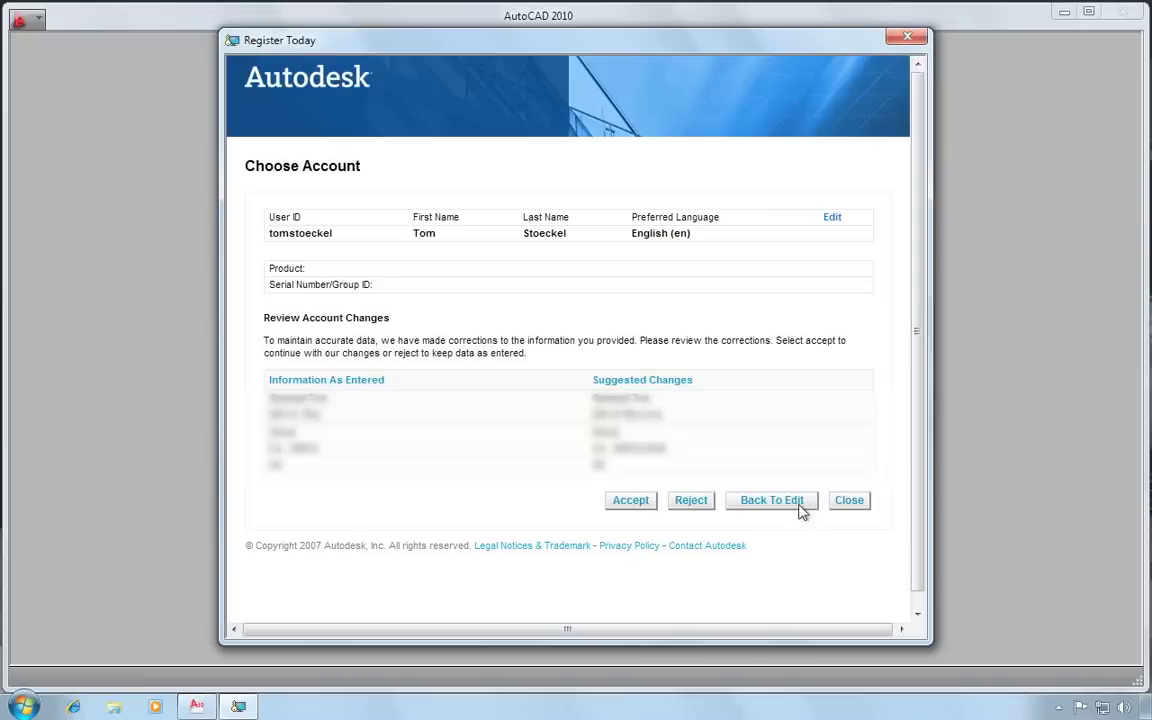
pyautogui.click(630, 501)
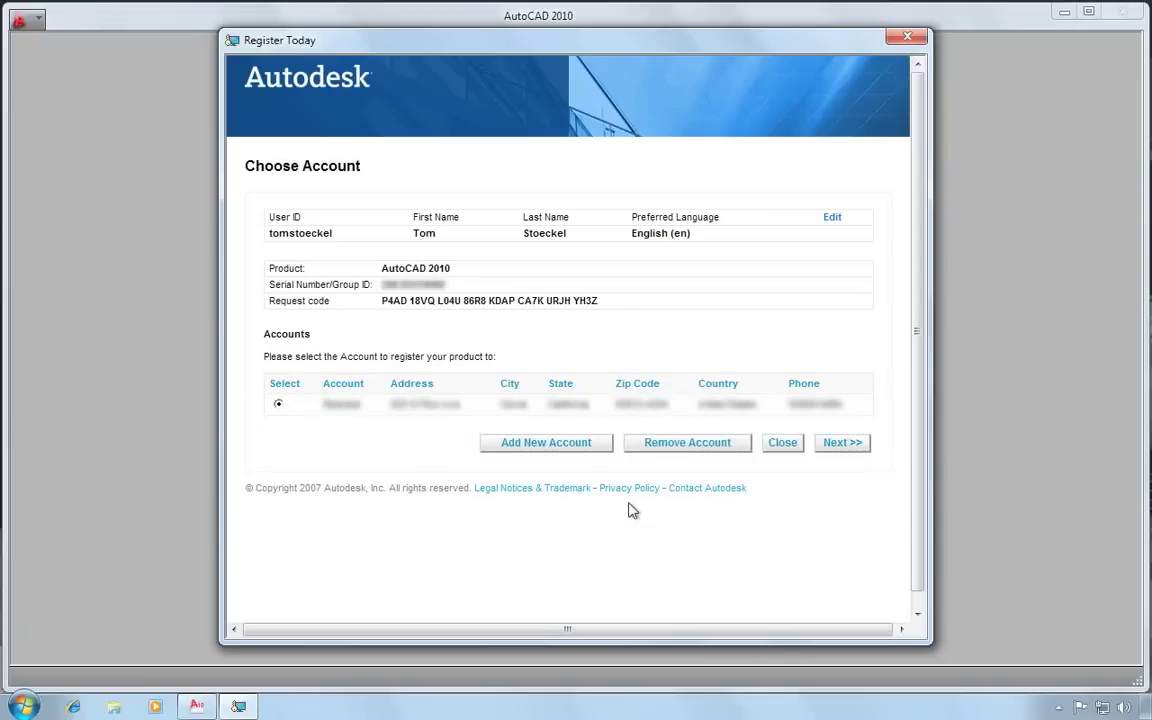
pyautogui.click(855, 445)
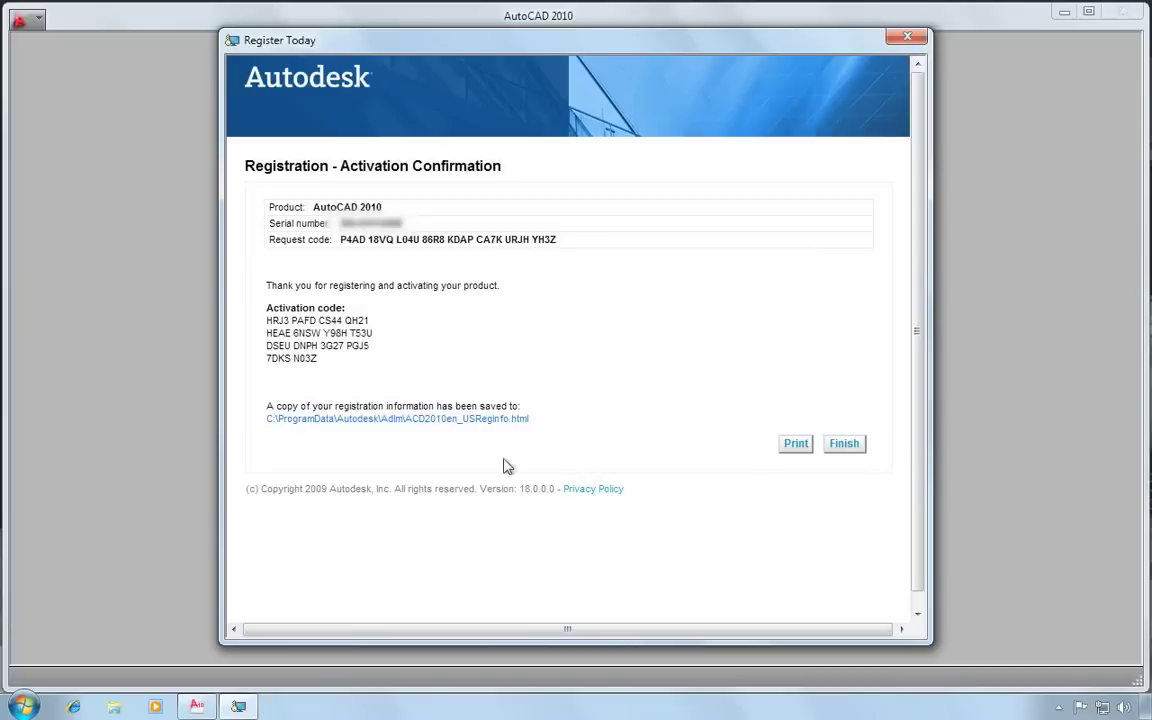
pyautogui.click(423, 428)
pyautogui.click(854, 449)
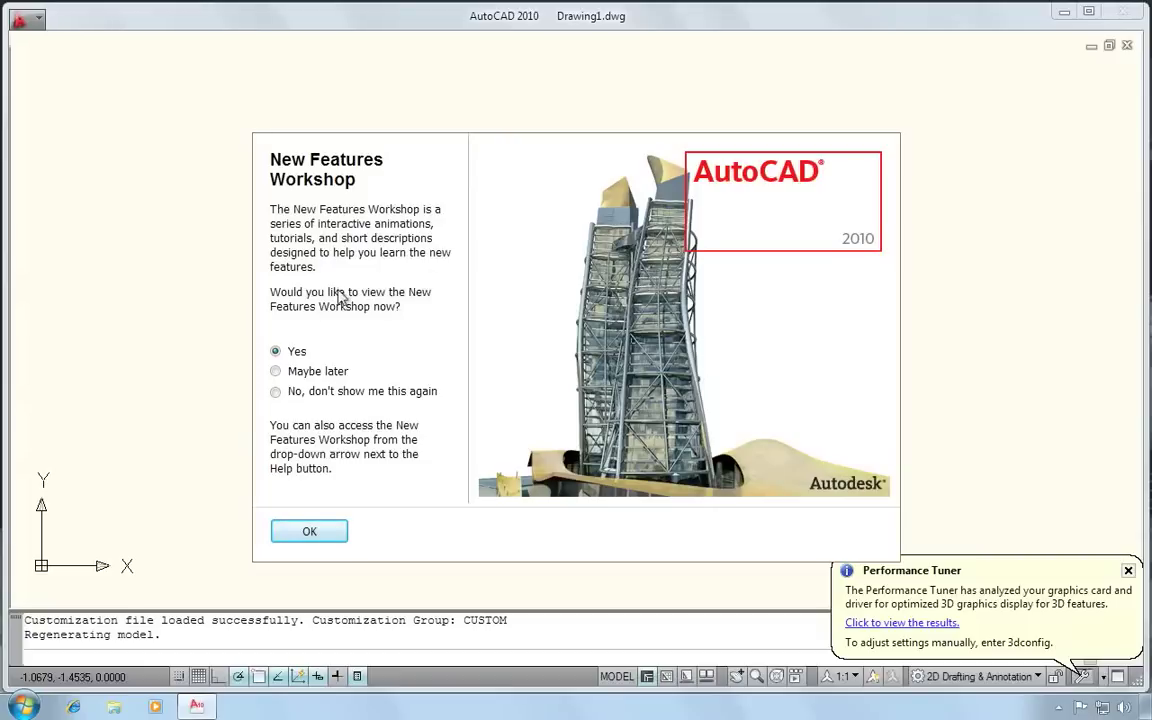
# Step: Decline the New Features Workshop with the option No, don't show me this again
pyautogui.click(333, 374)
pyautogui.click(386, 395)
pyautogui.click(338, 538)
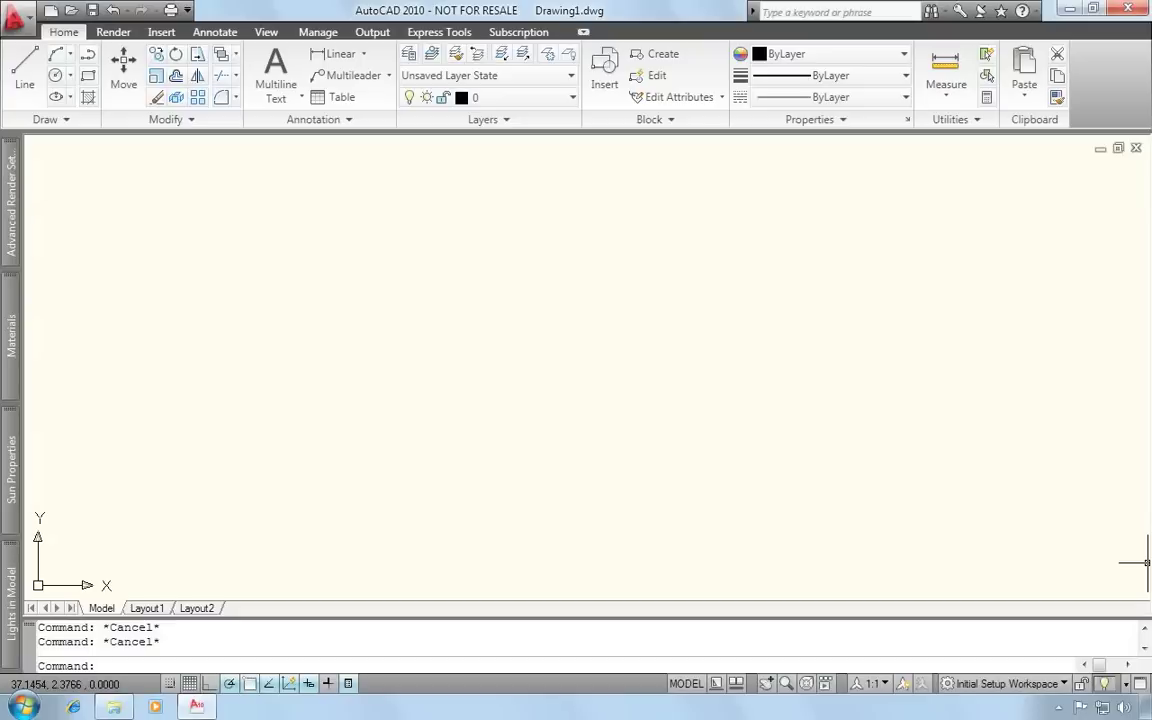
# Step: Run the vbaide command and open the linked Autodesk VBA download page
pyautogui.write('vbaide')
pyautogui.press('Return')
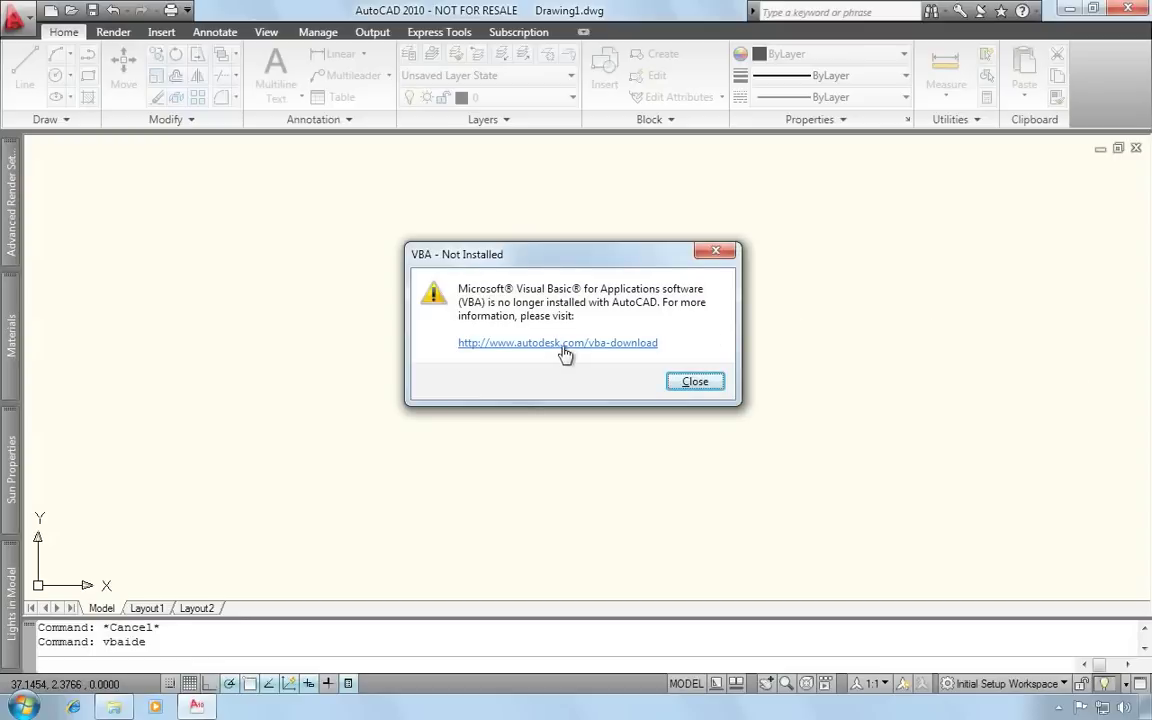
pyautogui.click(563, 345)
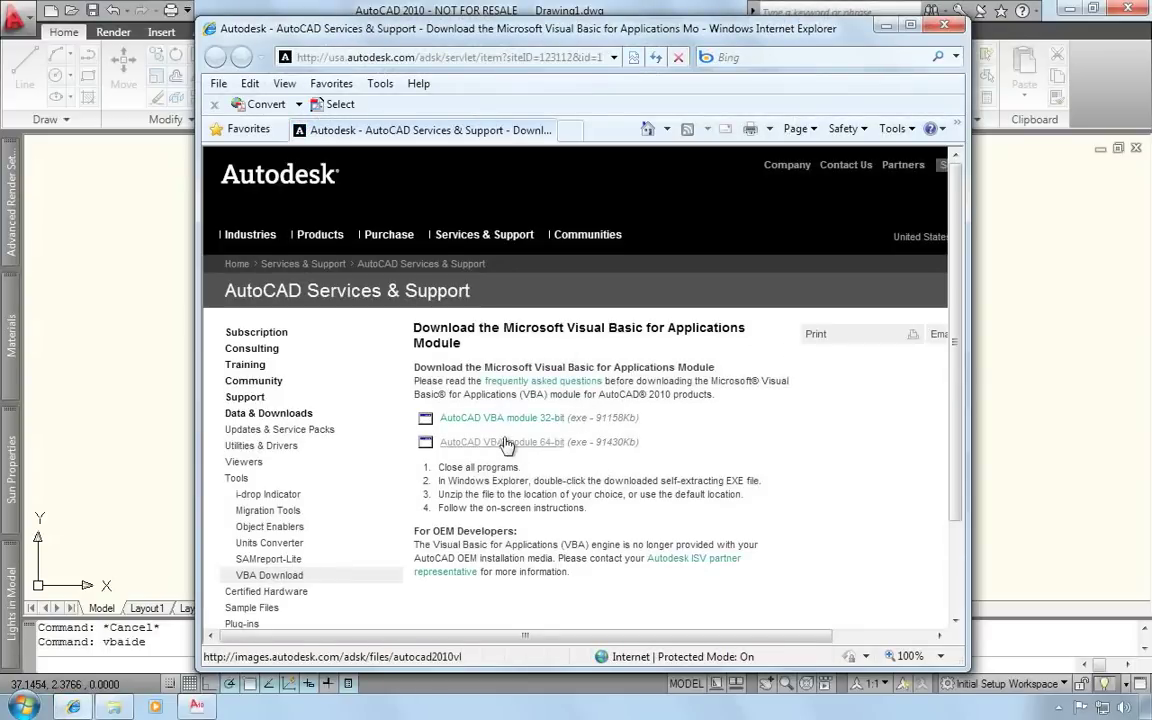
# Step: Save the 64-bit VBA module autocad2010vbaenabler64.exe to the Desktop and unzip it to launch its installer
pyautogui.click(546, 446)
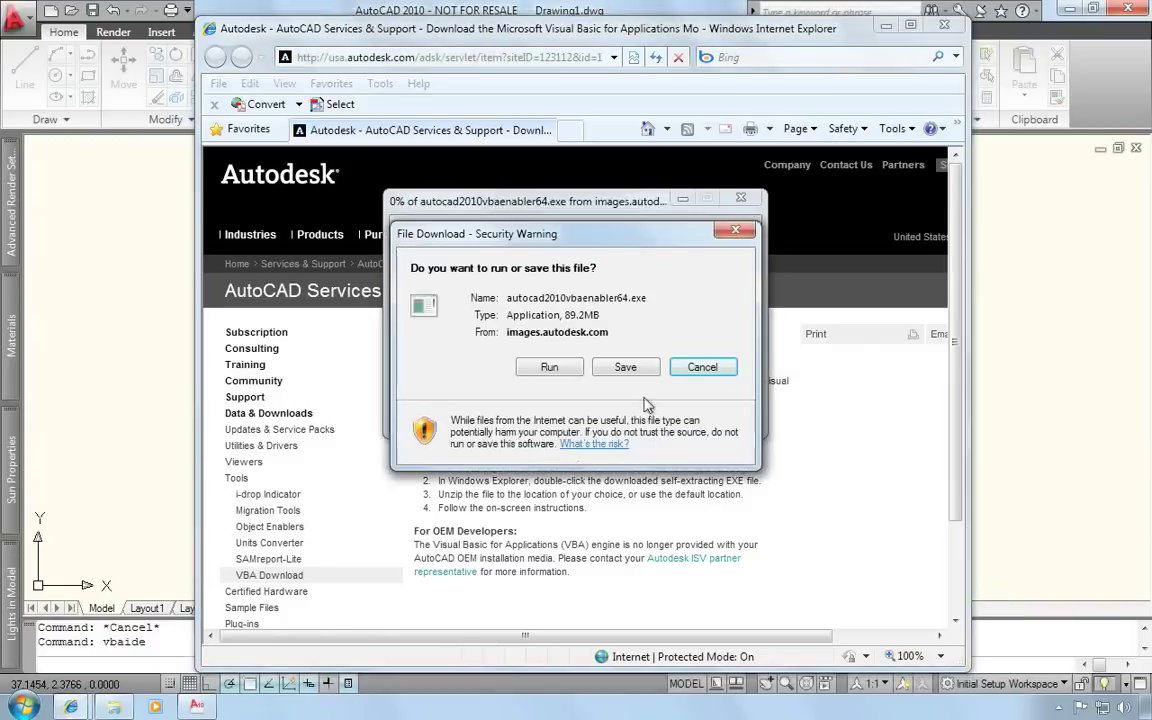
pyautogui.click(626, 368)
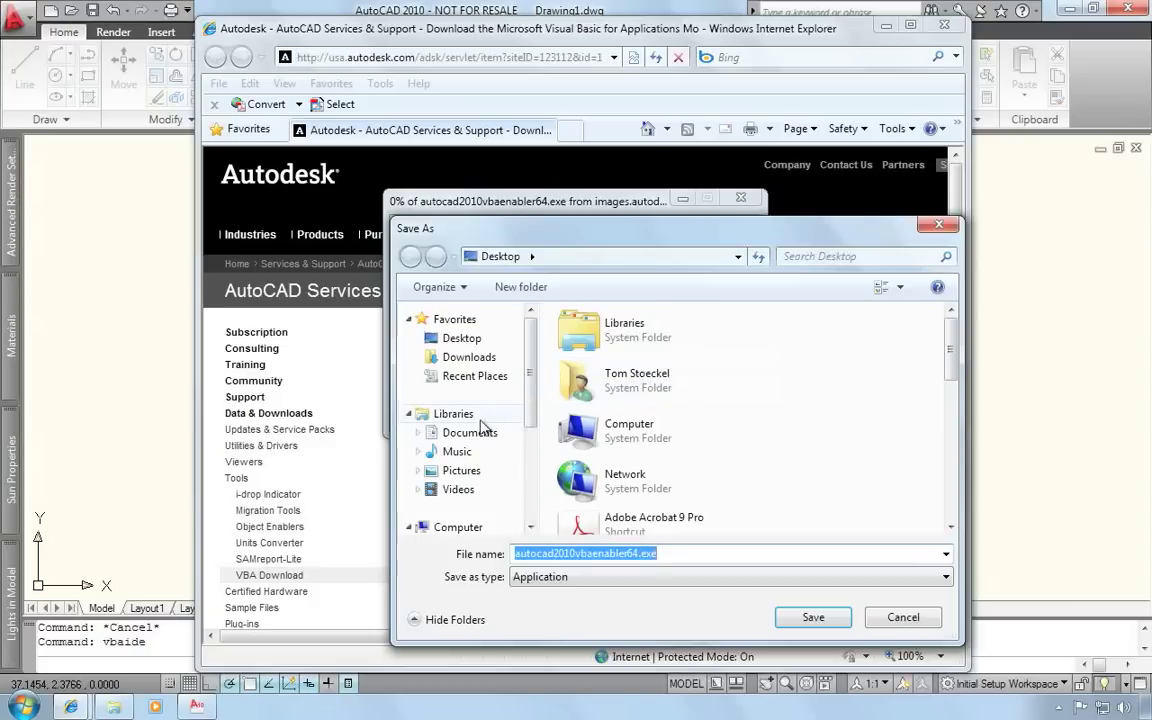
pyautogui.click(455, 340)
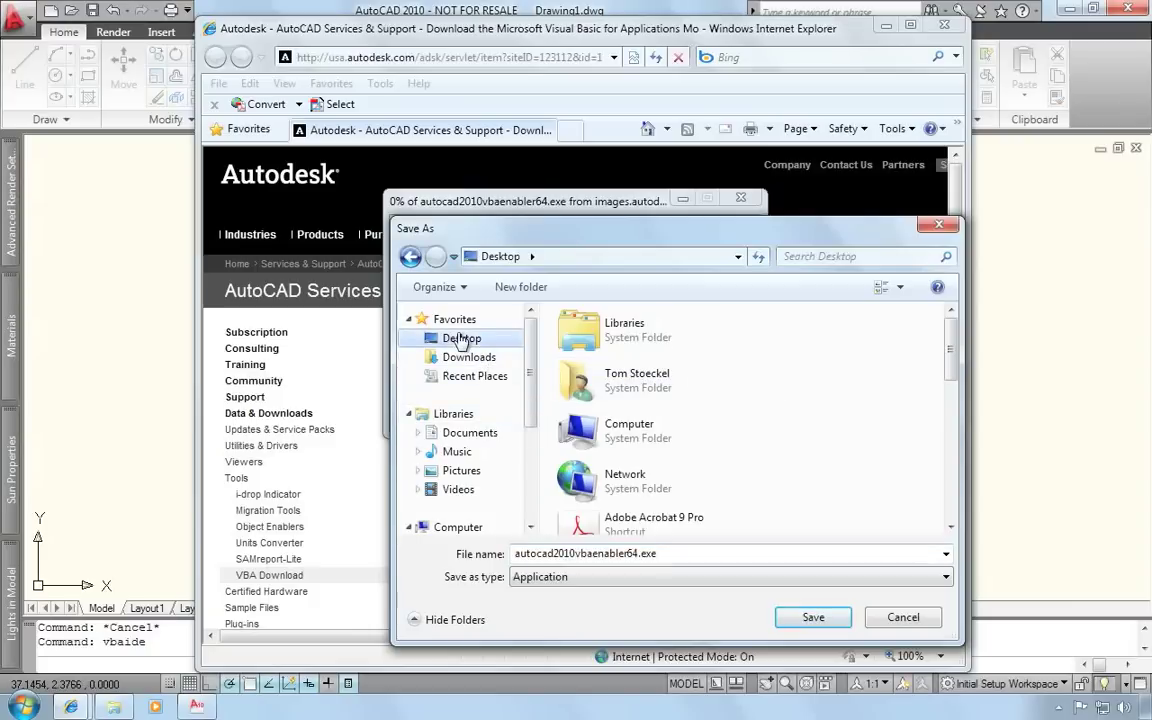
pyautogui.click(828, 620)
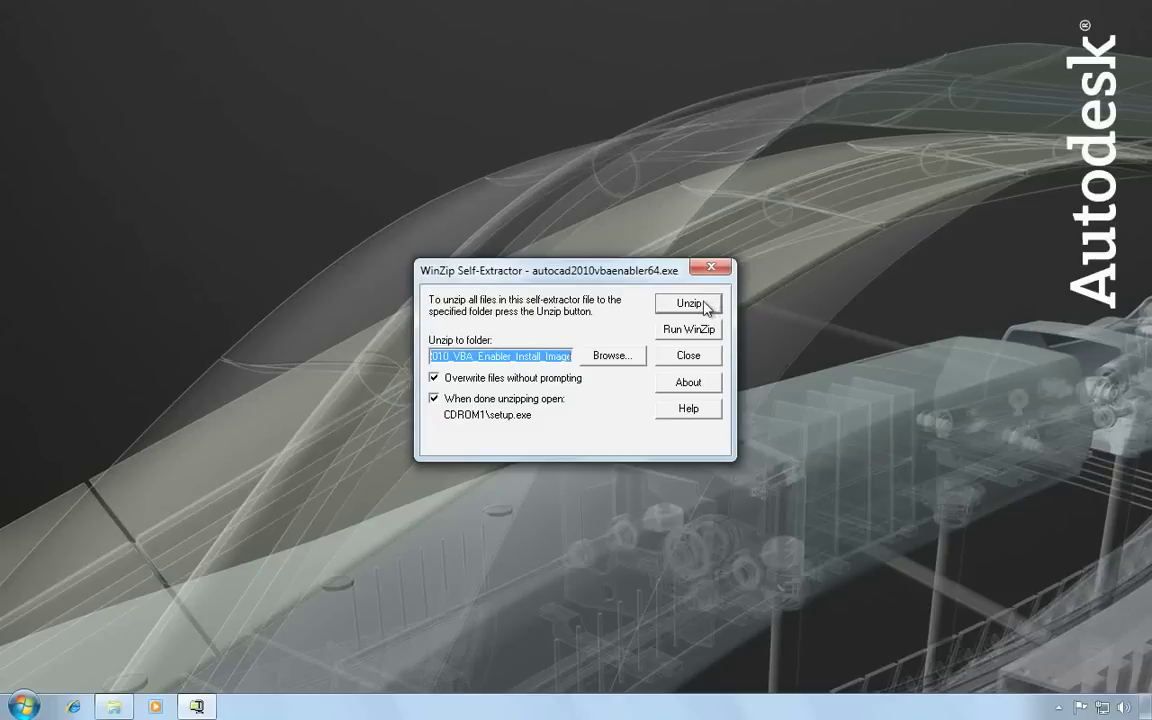
pyautogui.click(706, 305)
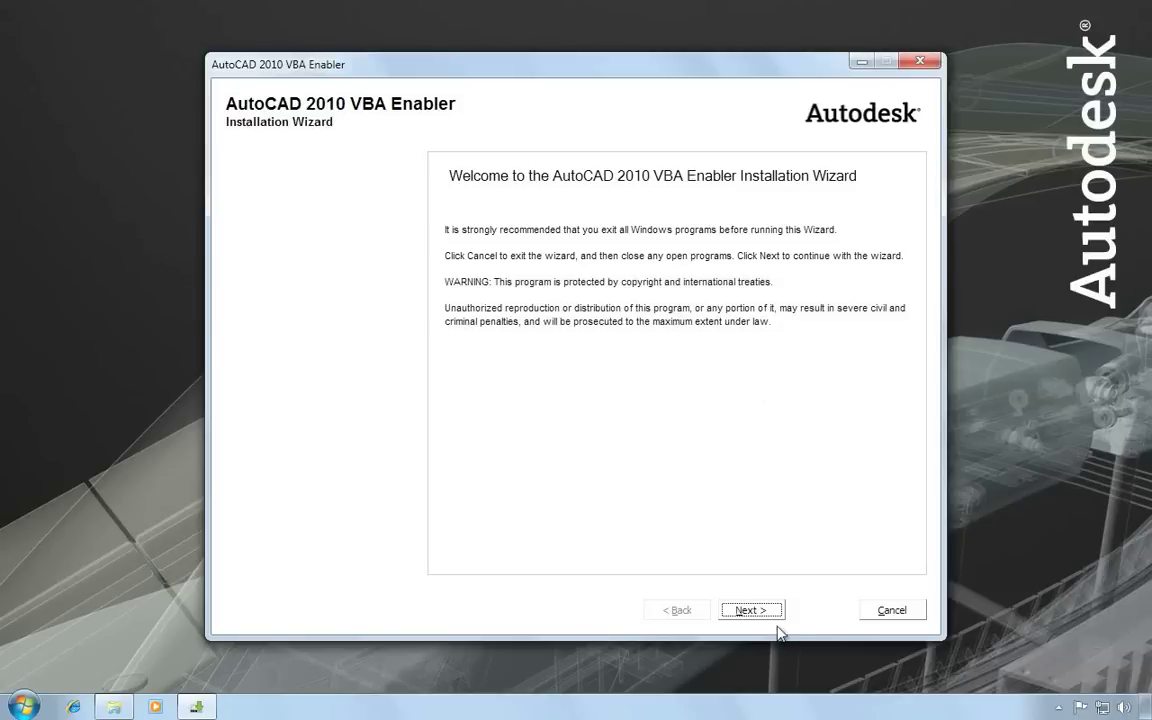
# Step: Install the AutoCAD 2010 VBA Enabler for the detected 64-bit product, accepting the license agreement, and finish the wizard
pyautogui.click(751, 610)
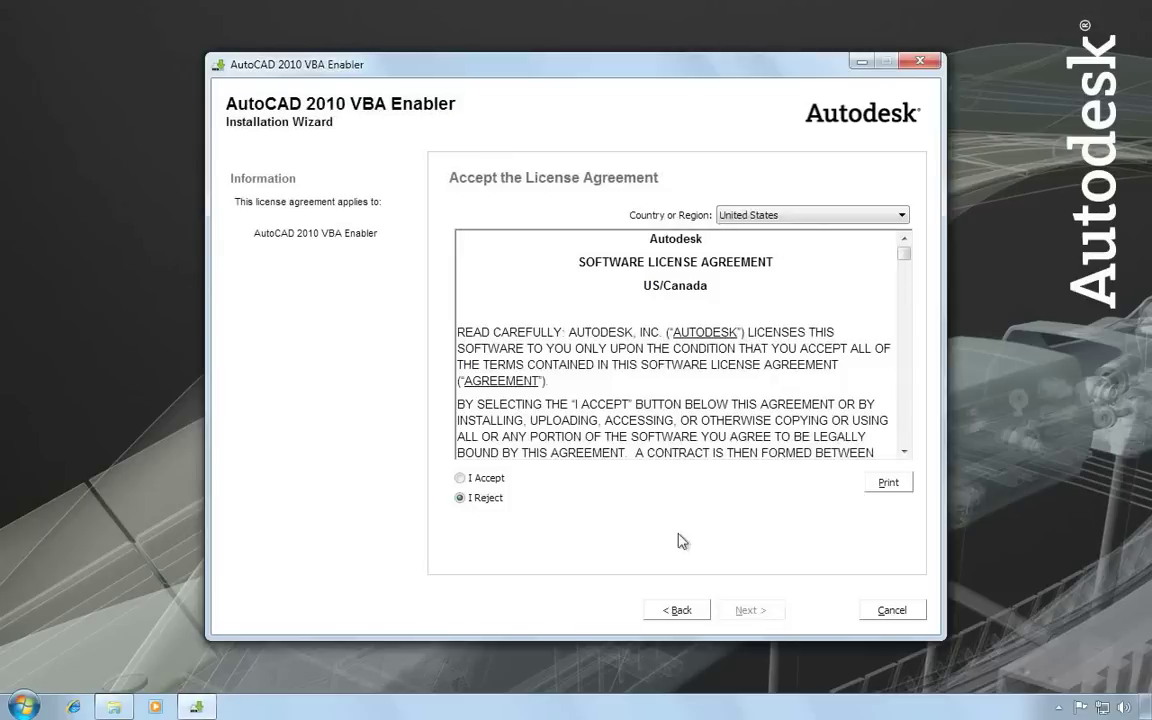
pyautogui.click(480, 484)
pyautogui.click(761, 614)
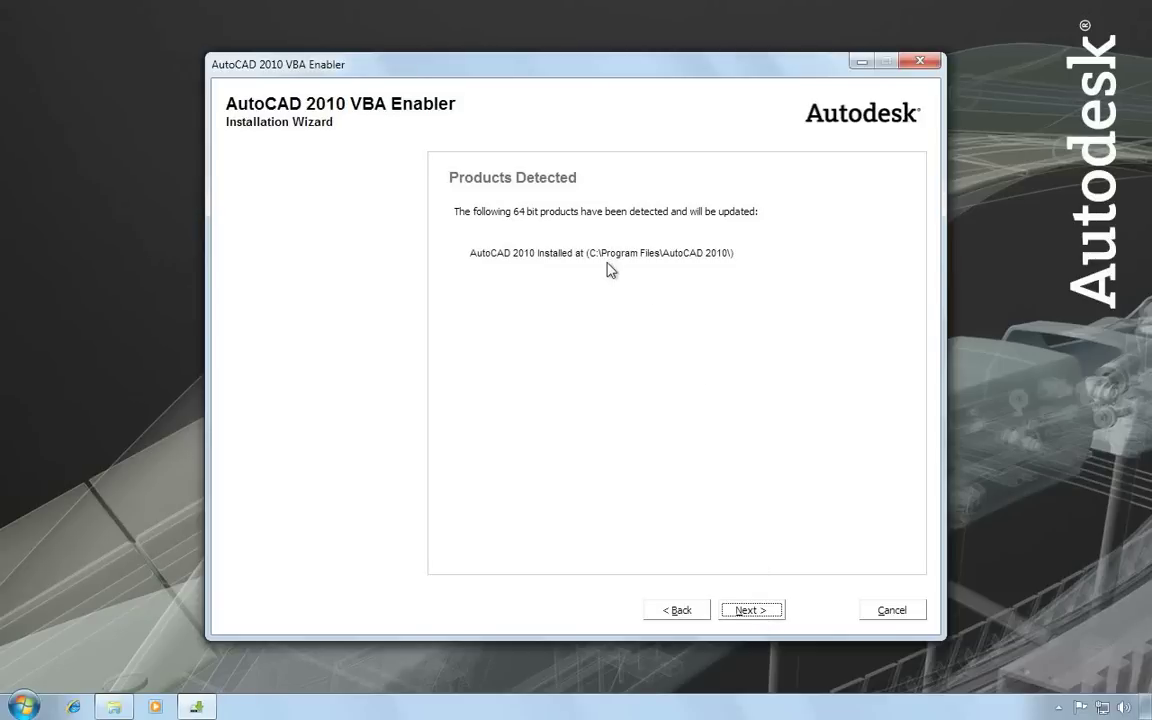
pyautogui.click(757, 617)
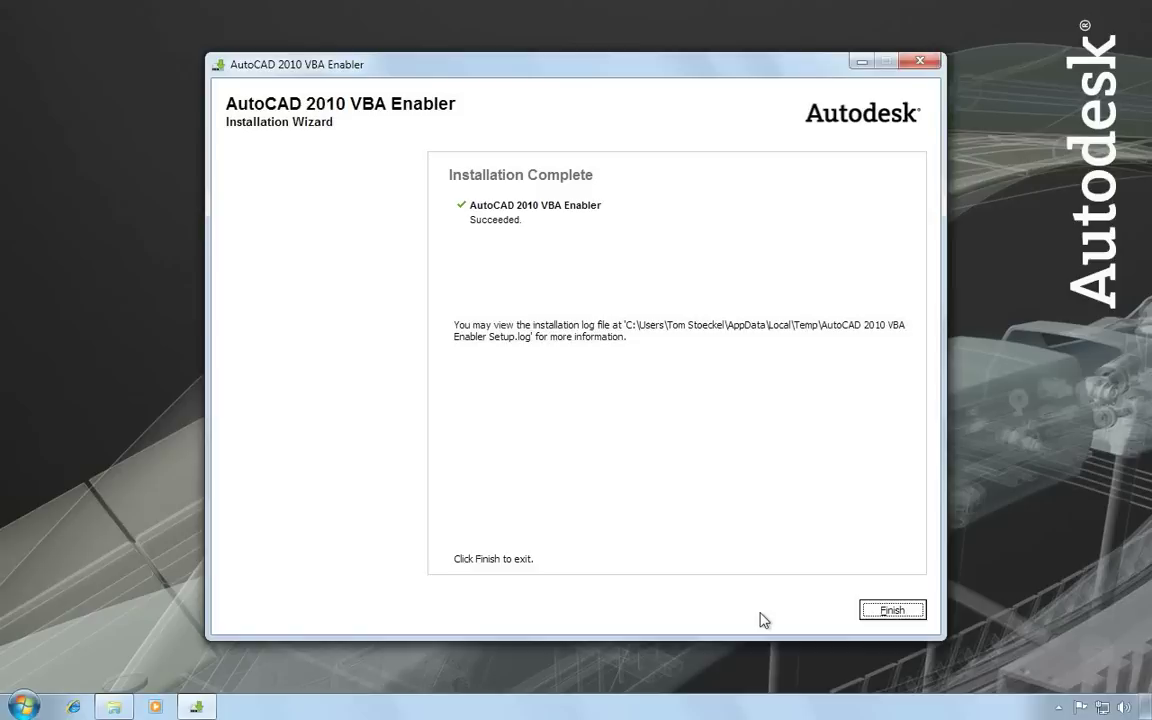
pyautogui.click(893, 610)
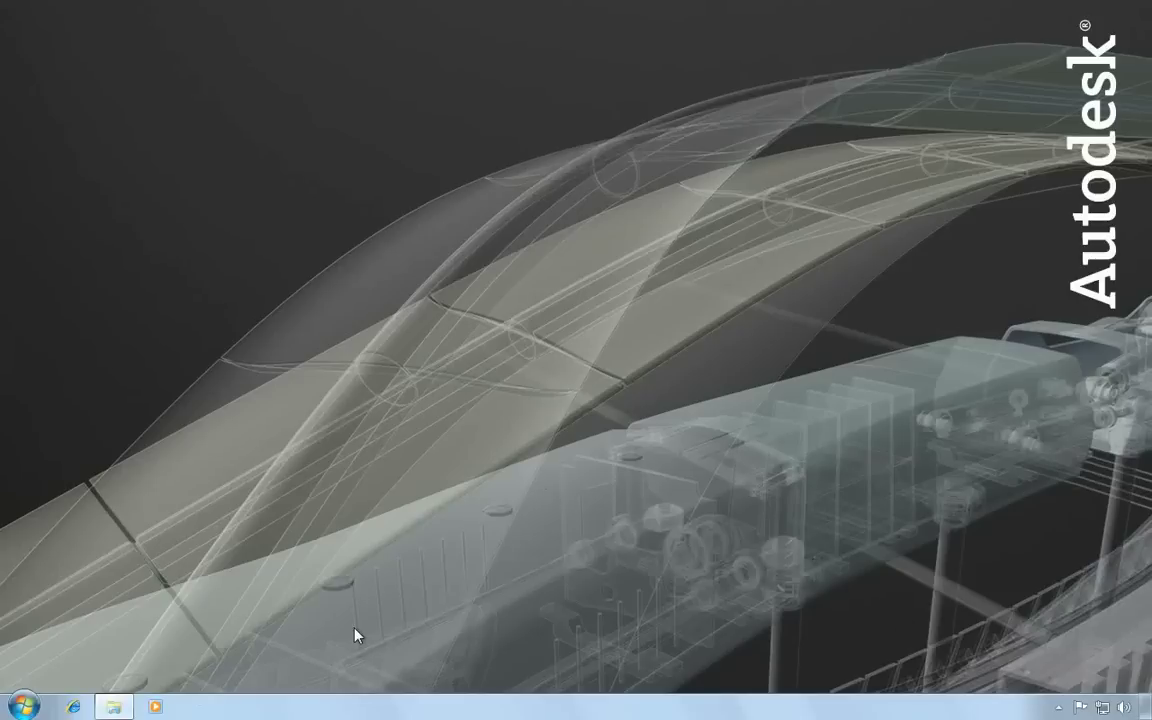
# Step: Start AutoCAD 2010 - English and run the vbaide command to check the installed VBA module
pyautogui.click(20, 705)
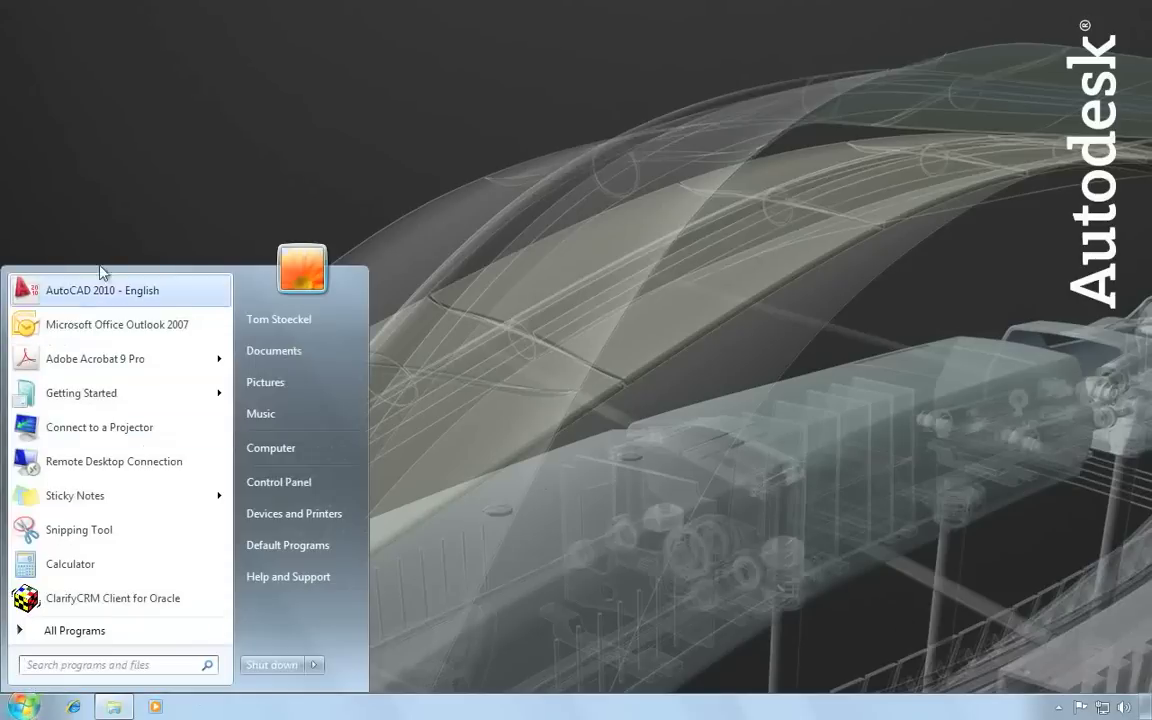
pyautogui.click(101, 289)
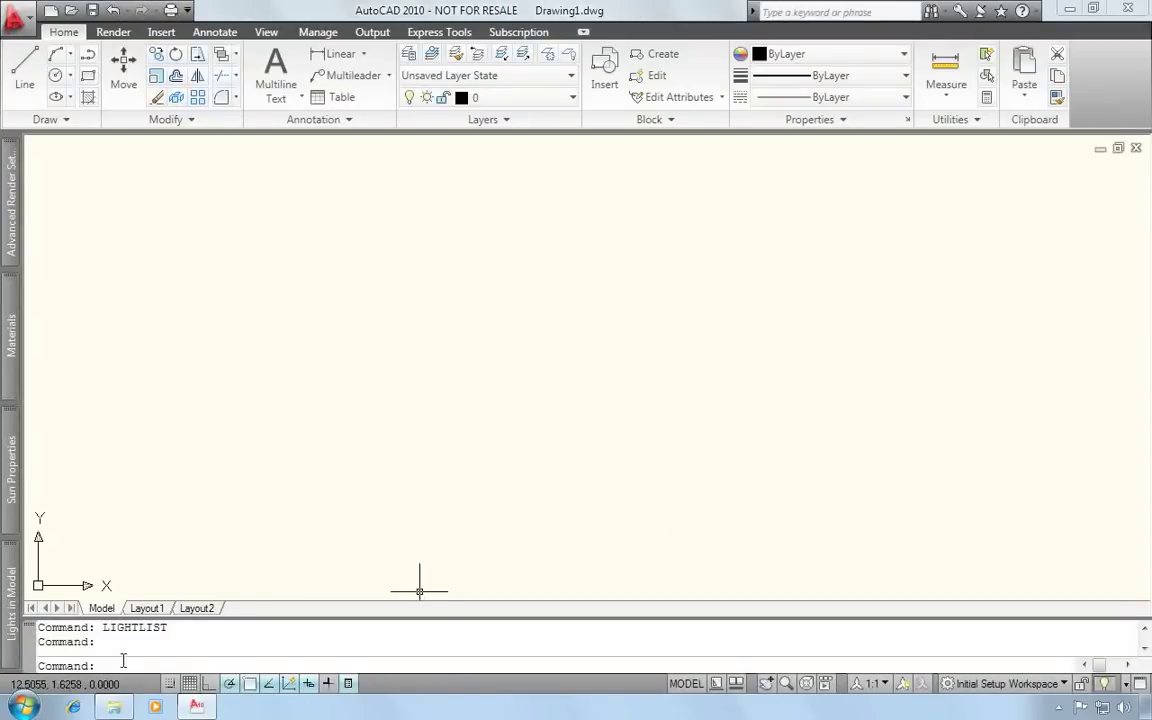
pyautogui.write('vbaide')
pyautogui.press('Return')
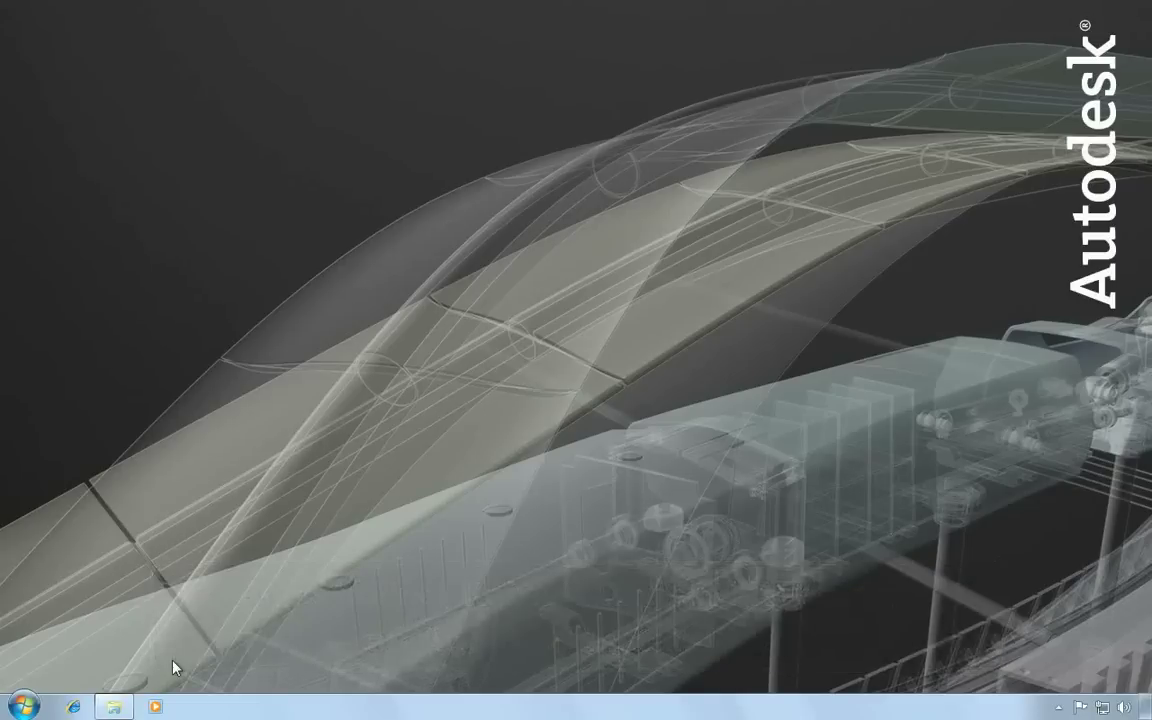
# Step: Open the Windows list of installed programs and launch the uninstall/change wizard for AutoCAD 2010 - English
pyautogui.click(8, 706)
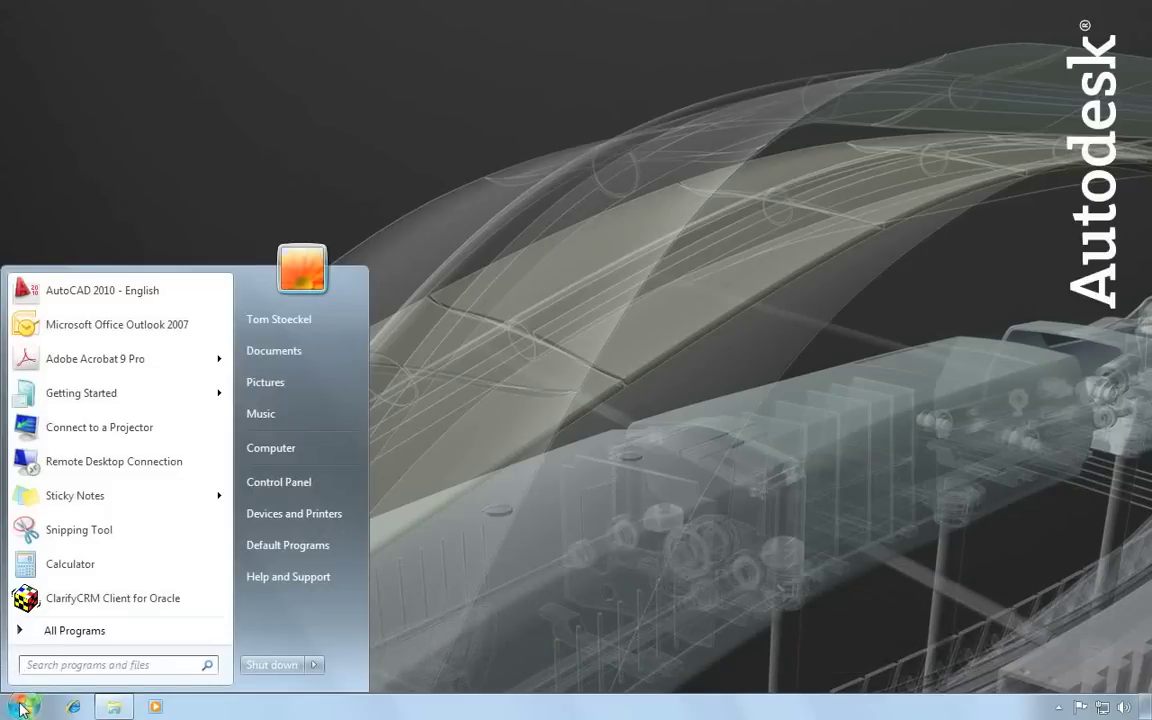
pyautogui.click(312, 484)
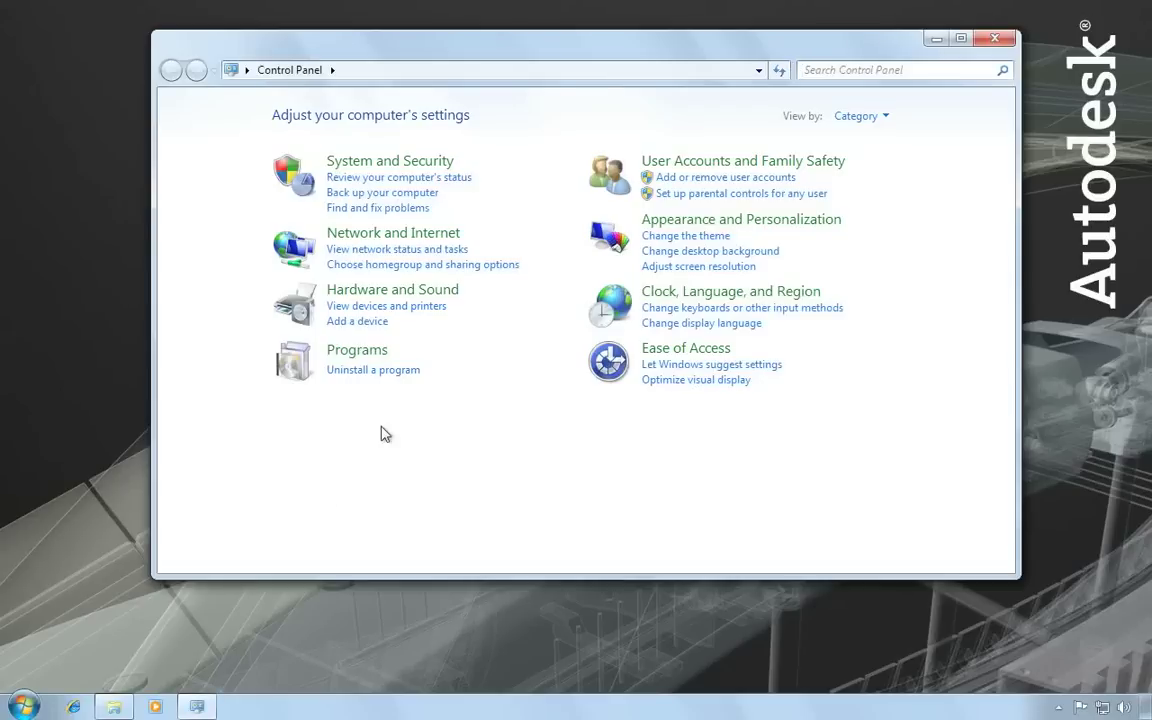
pyautogui.click(386, 370)
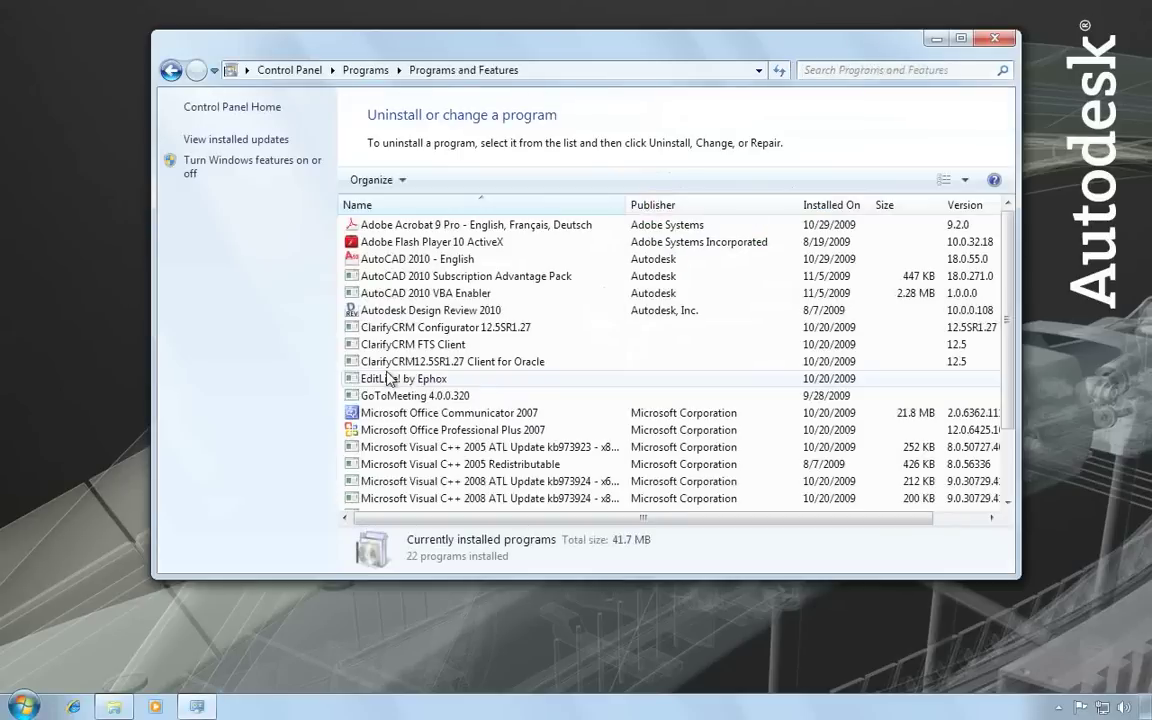
pyautogui.click(494, 260)
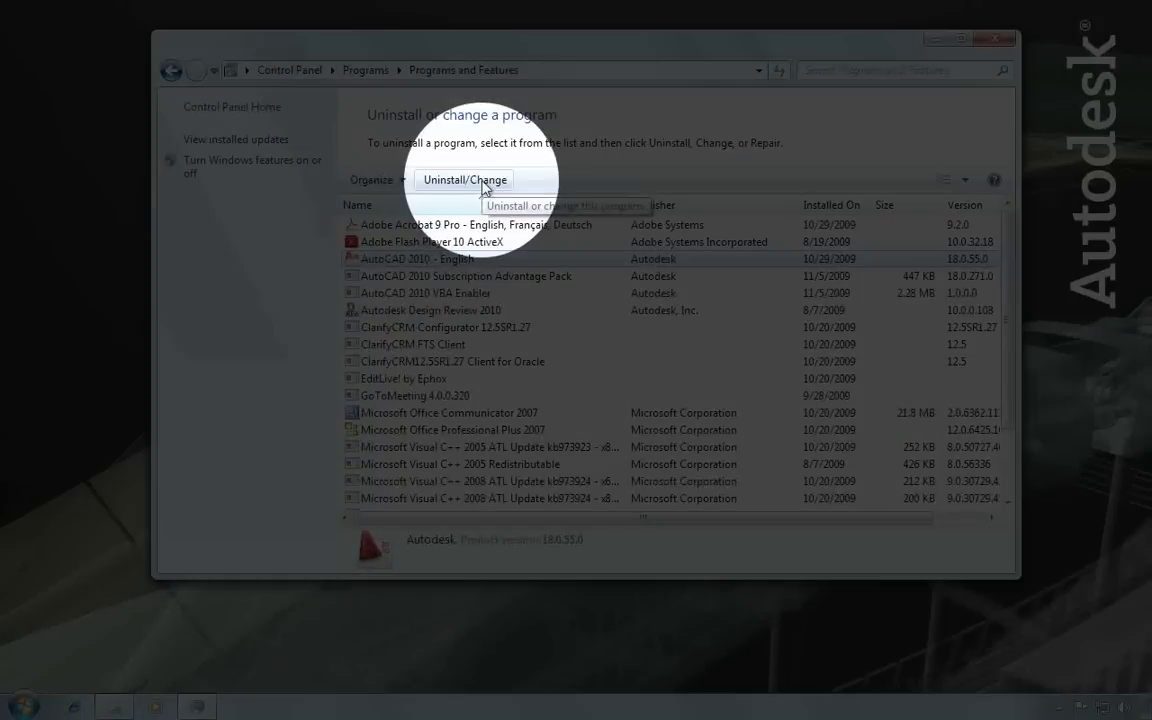
pyautogui.click(482, 181)
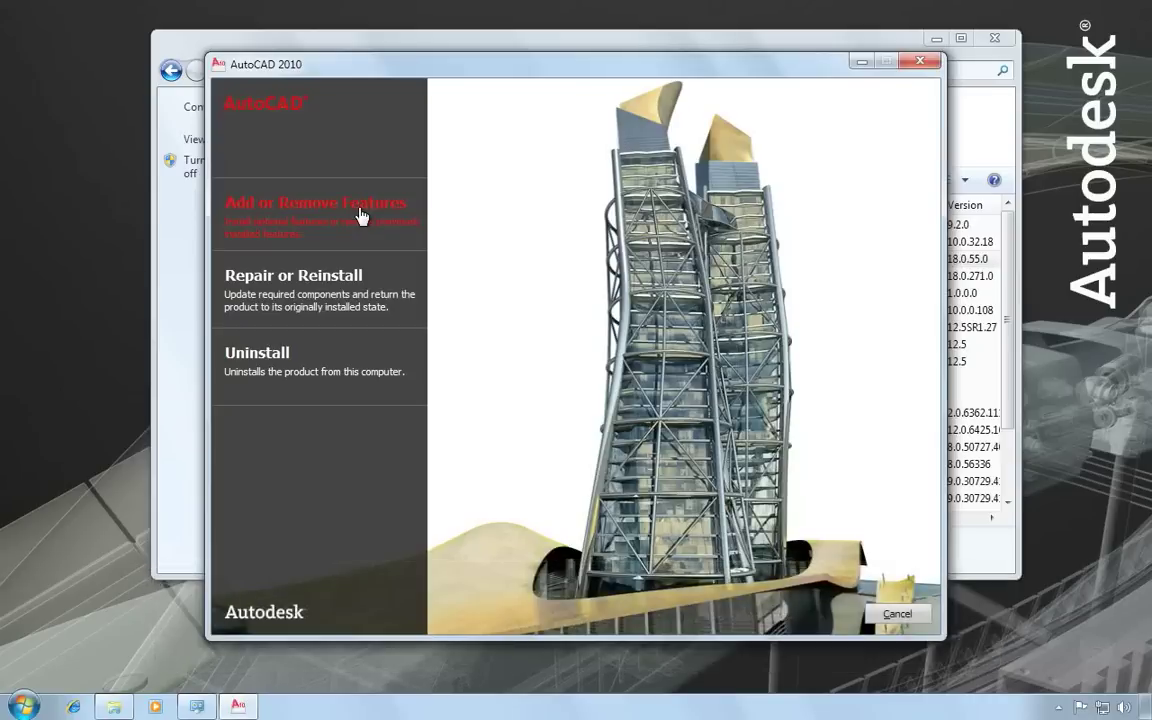
# Step: In Add or Remove Features, remove Drawing Encryption, add the Material Library, and proceed with the feature changes
pyautogui.click(361, 217)
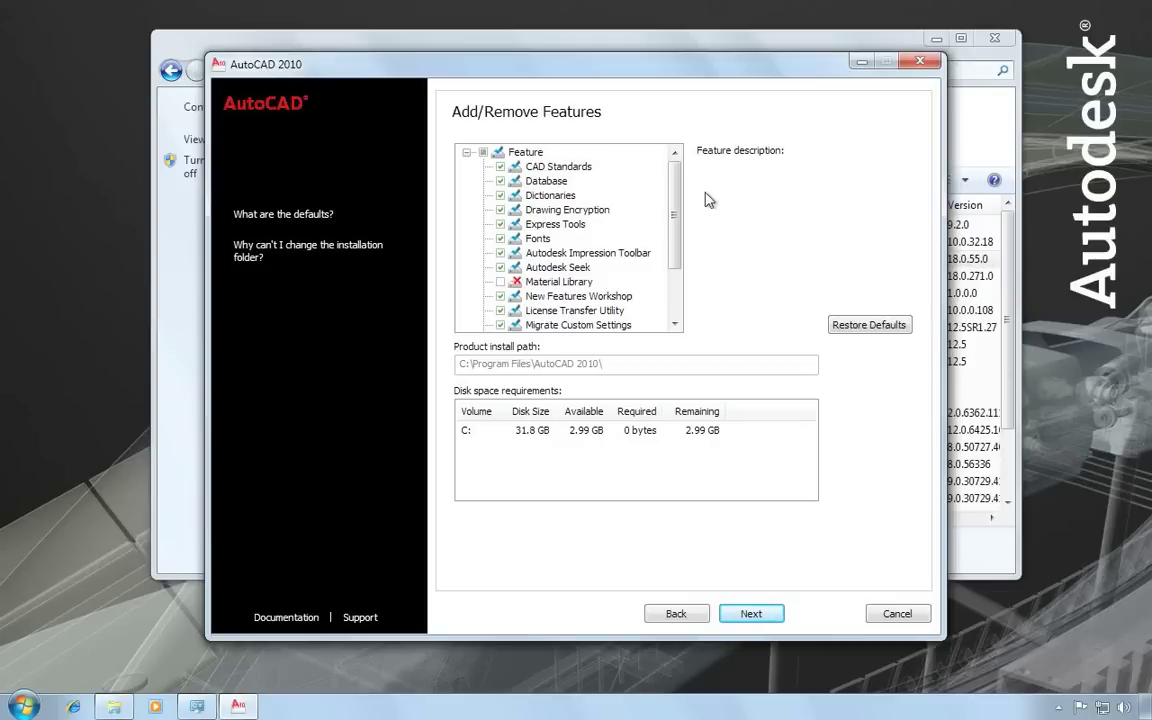
pyautogui.click(500, 210)
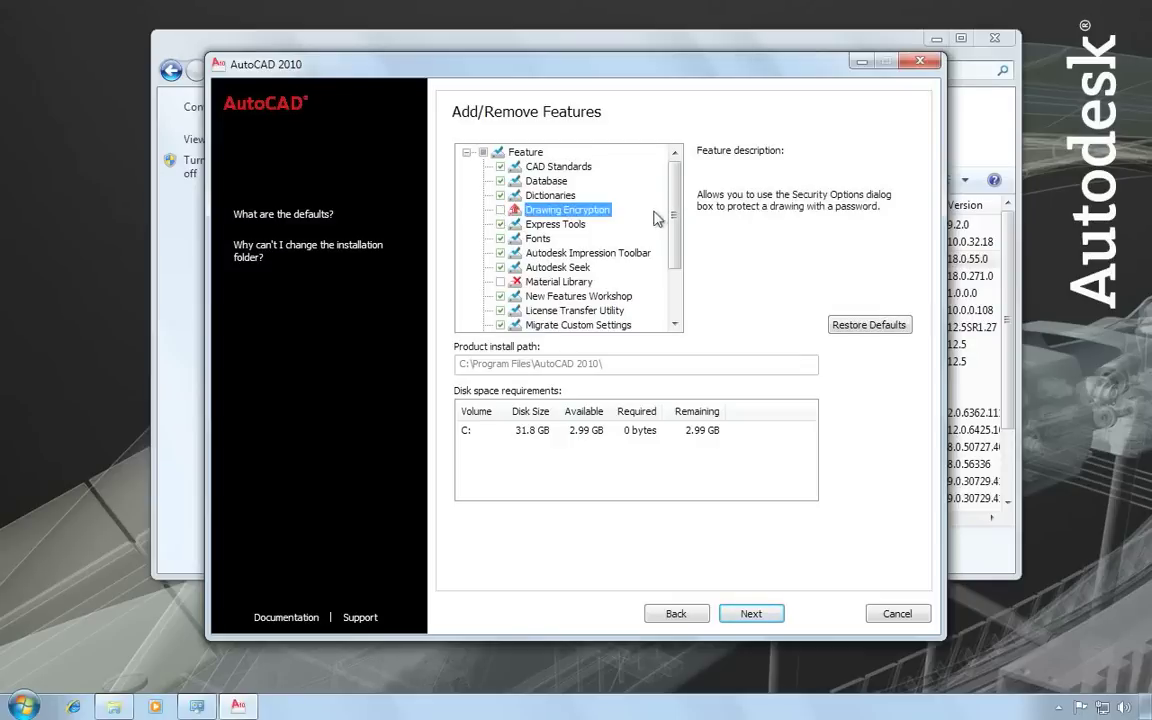
pyautogui.click(512, 283)
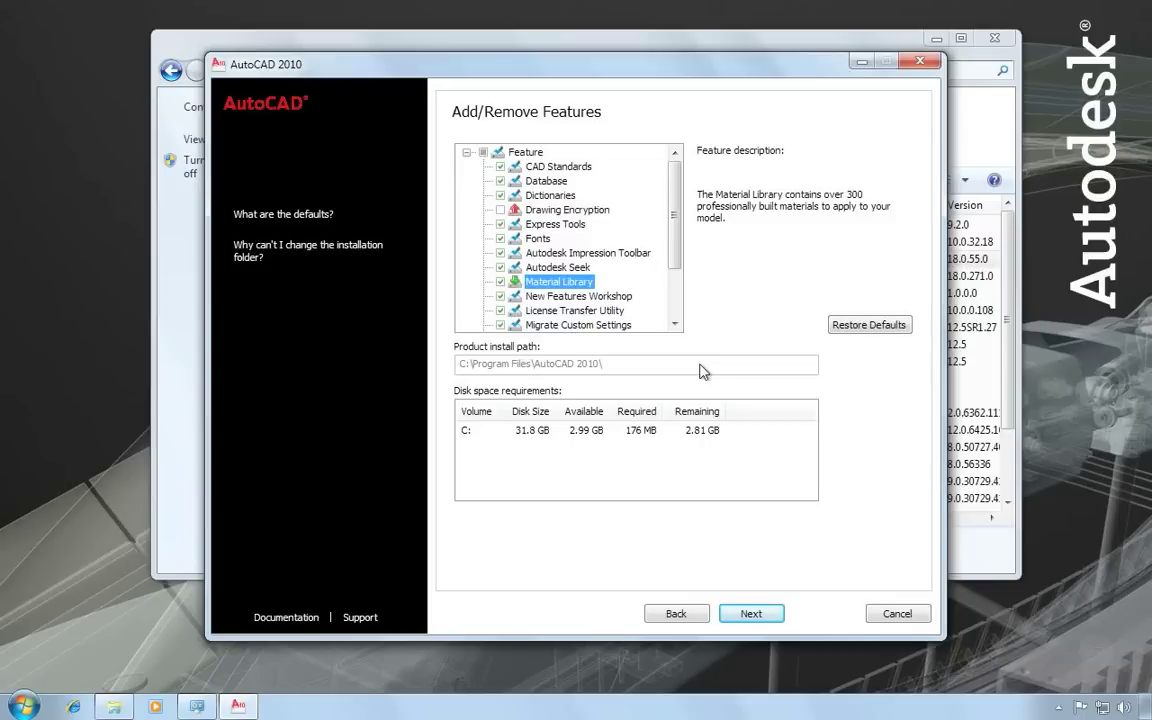
pyautogui.click(752, 616)
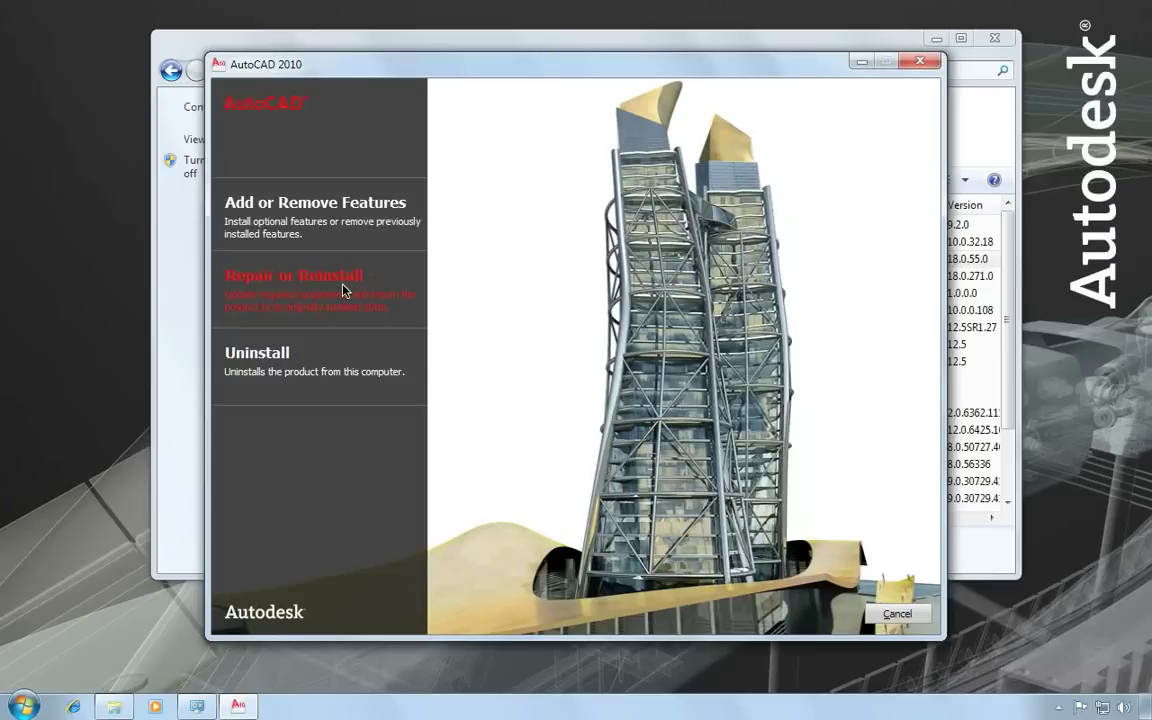
# Step: Review the Repair or Reinstall options and the help topics on recovering settings and exporting and importing custom settings from the same release
pyautogui.click(343, 290)
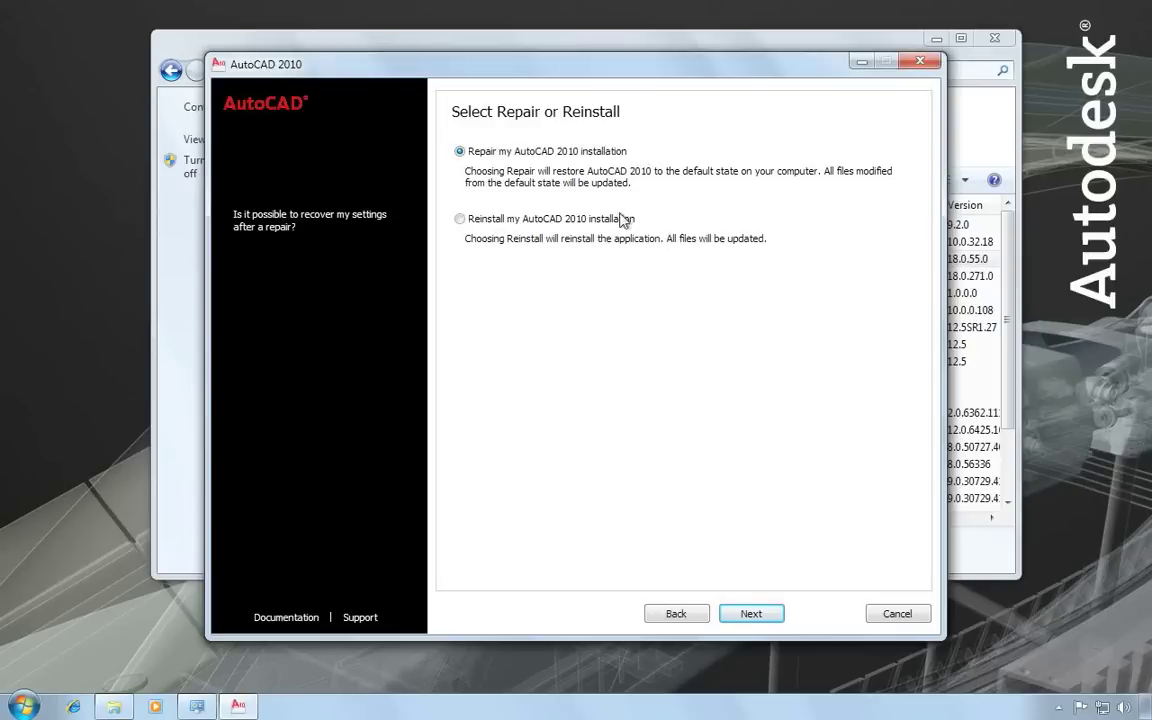
pyautogui.click(555, 218)
pyautogui.click(268, 224)
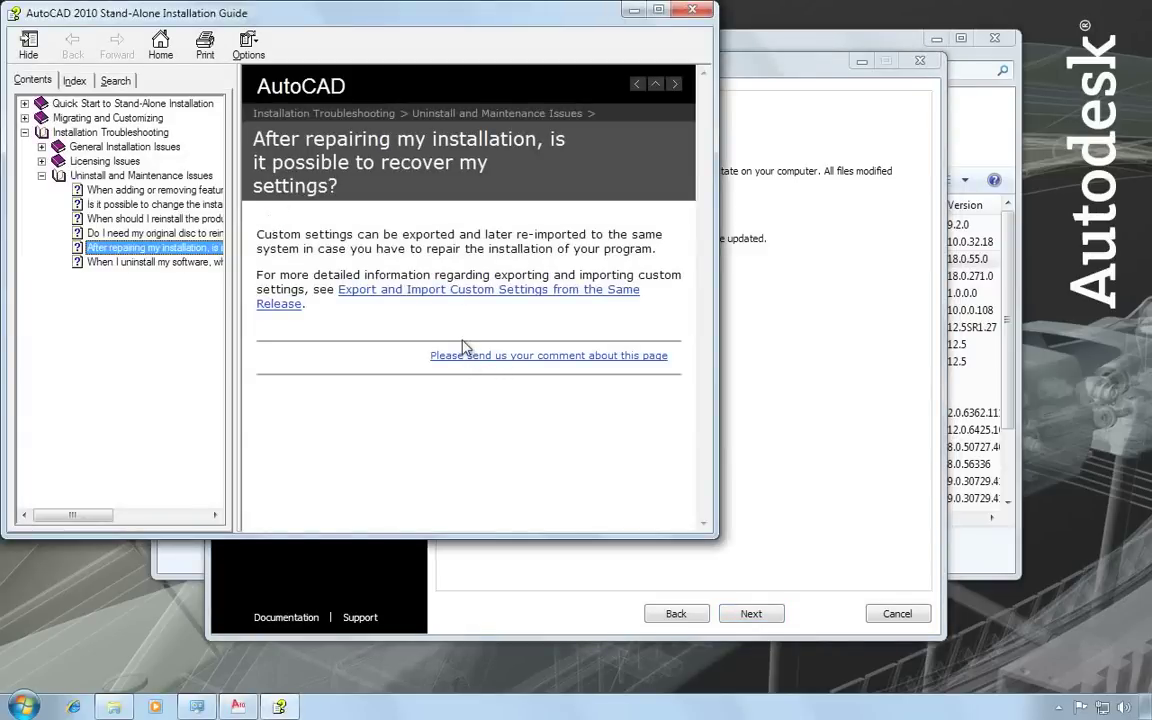
pyautogui.click(445, 290)
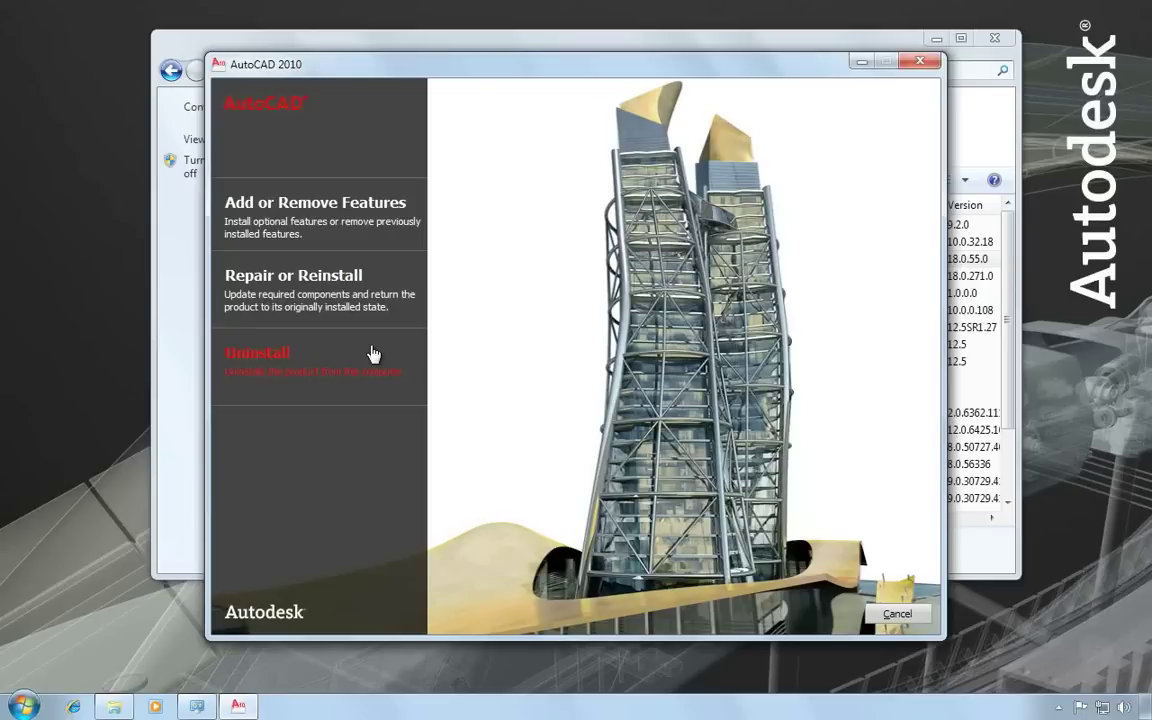
# Step: Choose to uninstall AutoCAD 2010 from the computer and confirm to start the removal
pyautogui.click(372, 354)
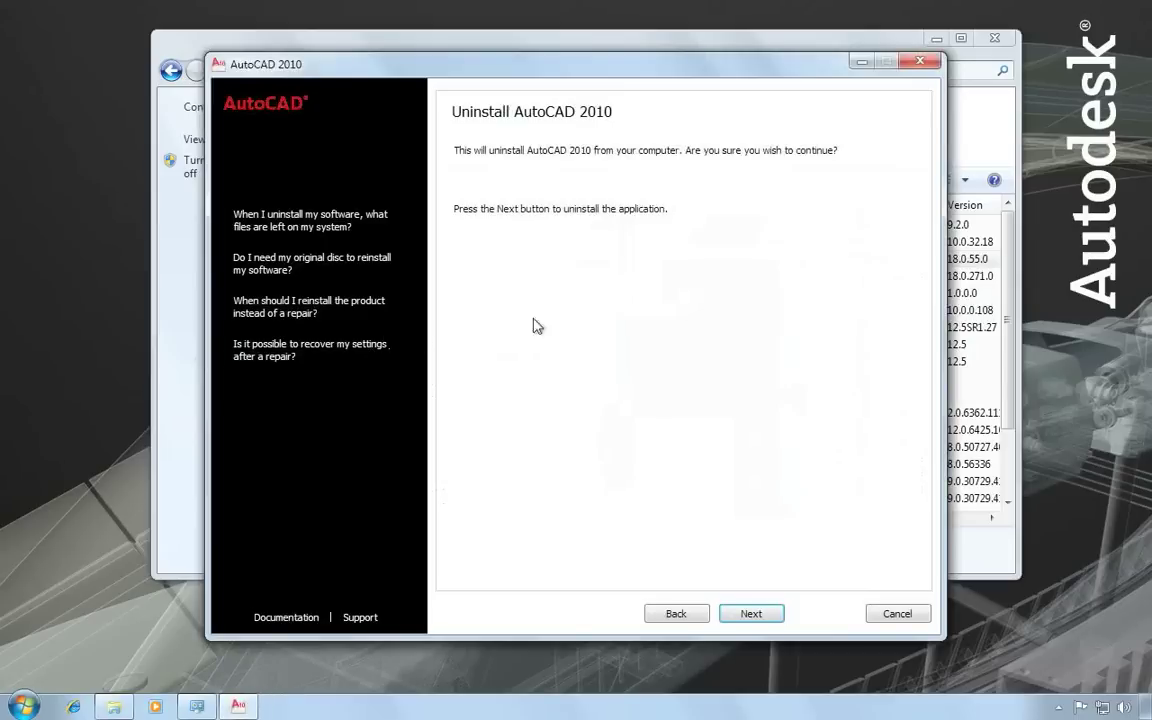
pyautogui.click(760, 619)
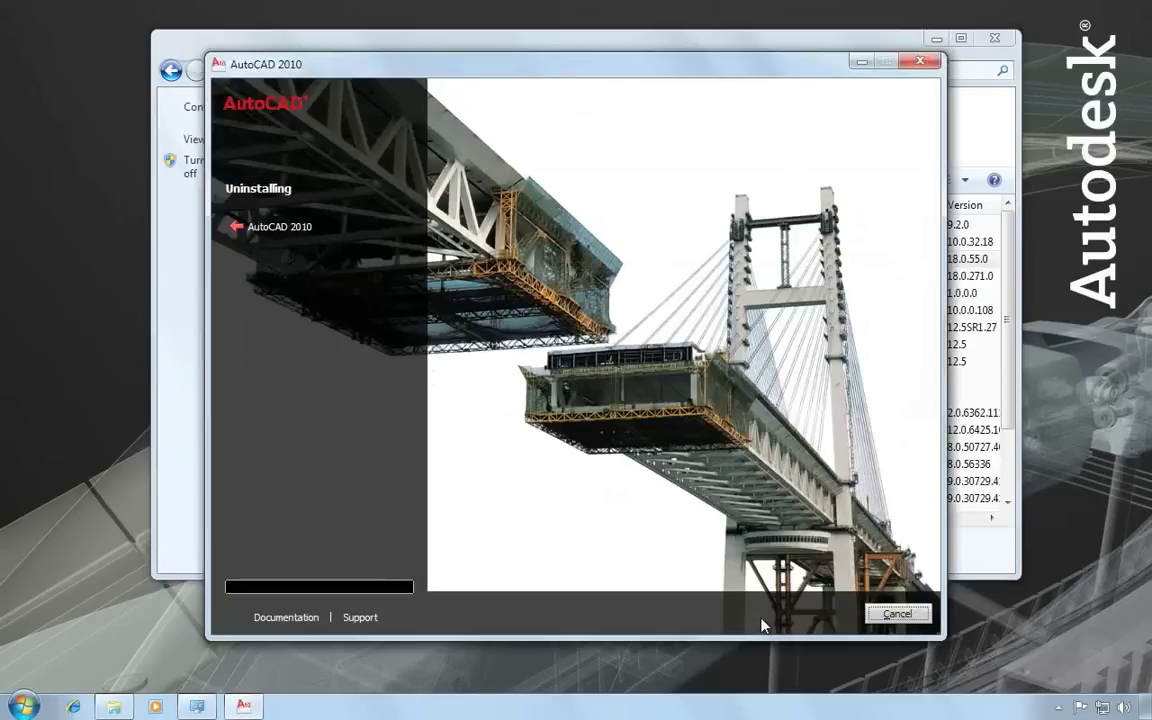